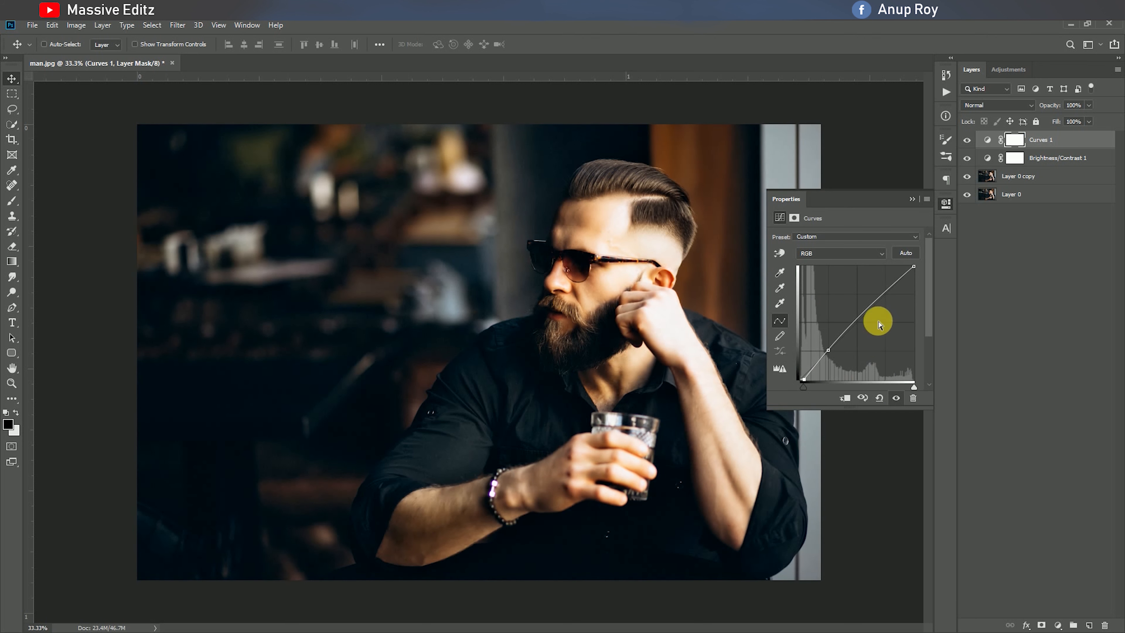
# Pull down the highlights and lift the black point on the RGB curve of the Curves 1 adjustment layer
pyautogui.click(894, 285)
pyautogui.moveTo(893, 284); pyautogui.dragTo(897, 290)
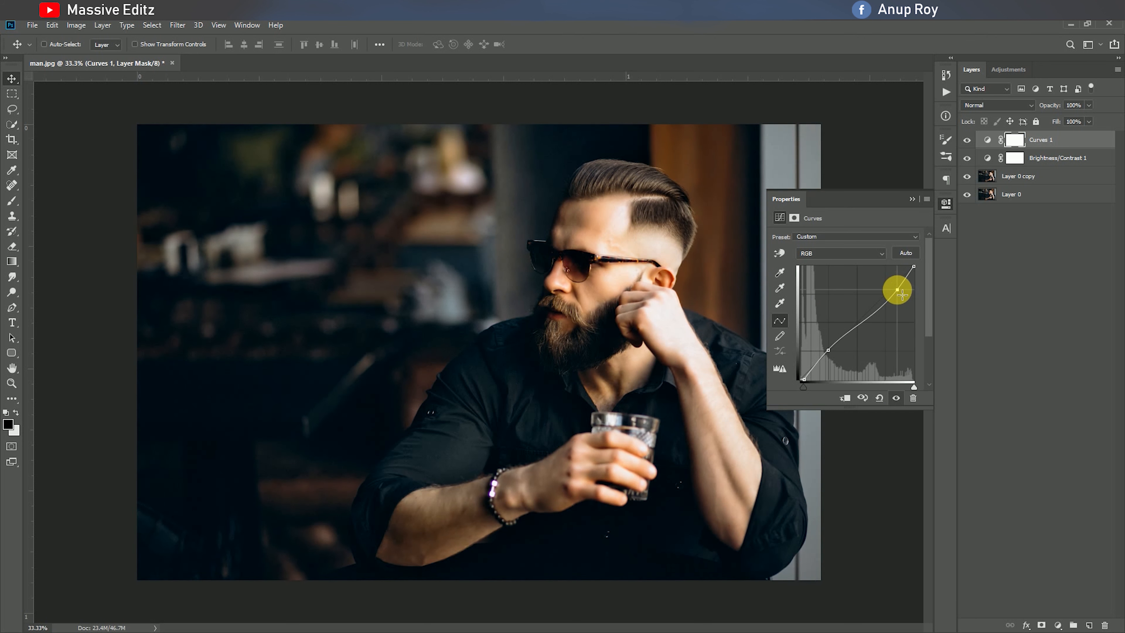
pyautogui.moveTo(802, 381); pyautogui.dragTo(797, 375)
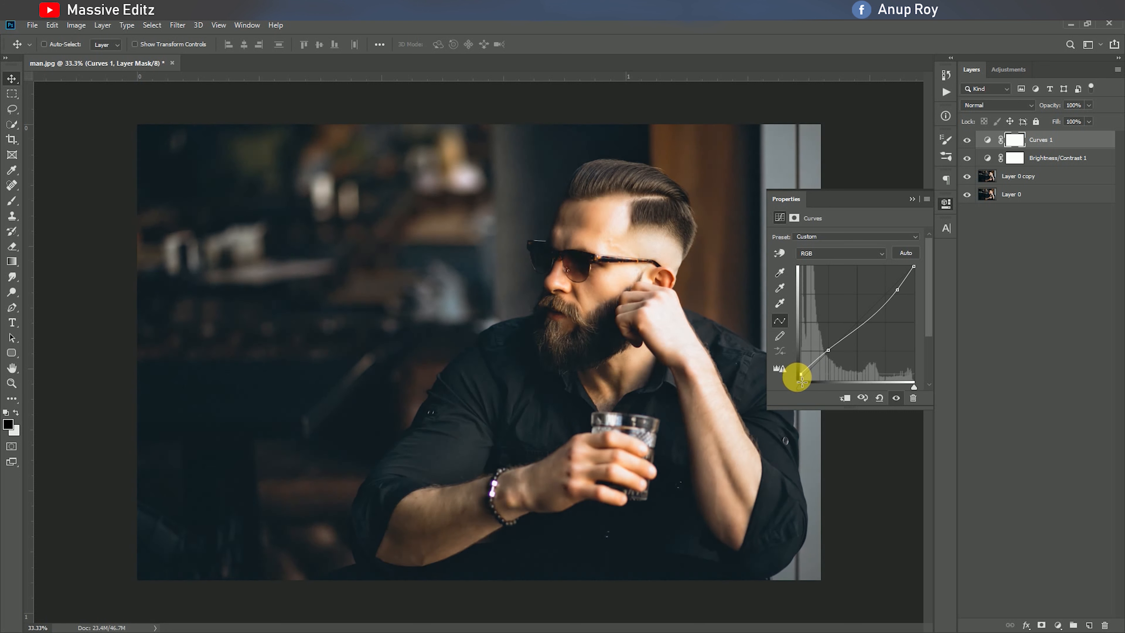
pyautogui.click(911, 199)
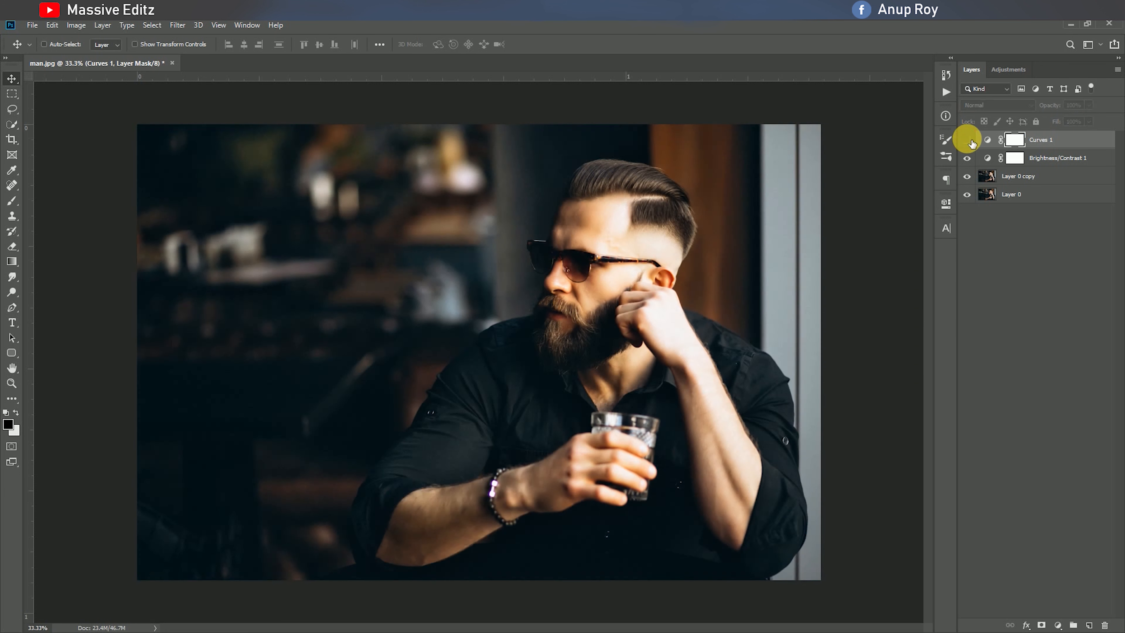
# Stamp the visible layers into a new layer and set its Camera Raw basics: Temperature +4, Shadows +61, Contrast +7 and increased Clarity
pyautogui.hotkey('ctrl', 'alt', 'shift', 'e')
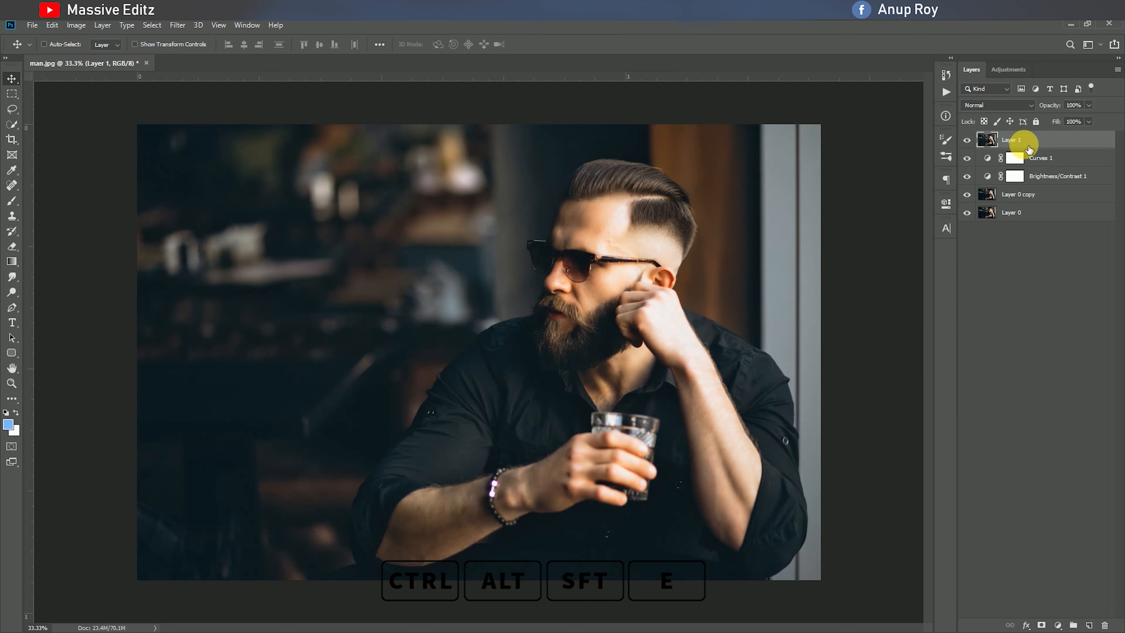
pyautogui.hotkey('ctrl', 'shift', 'a')
pyautogui.moveTo(744, 350); pyautogui.dragTo(791, 353)
pyautogui.moveTo(748, 316); pyautogui.dragTo(753, 316)
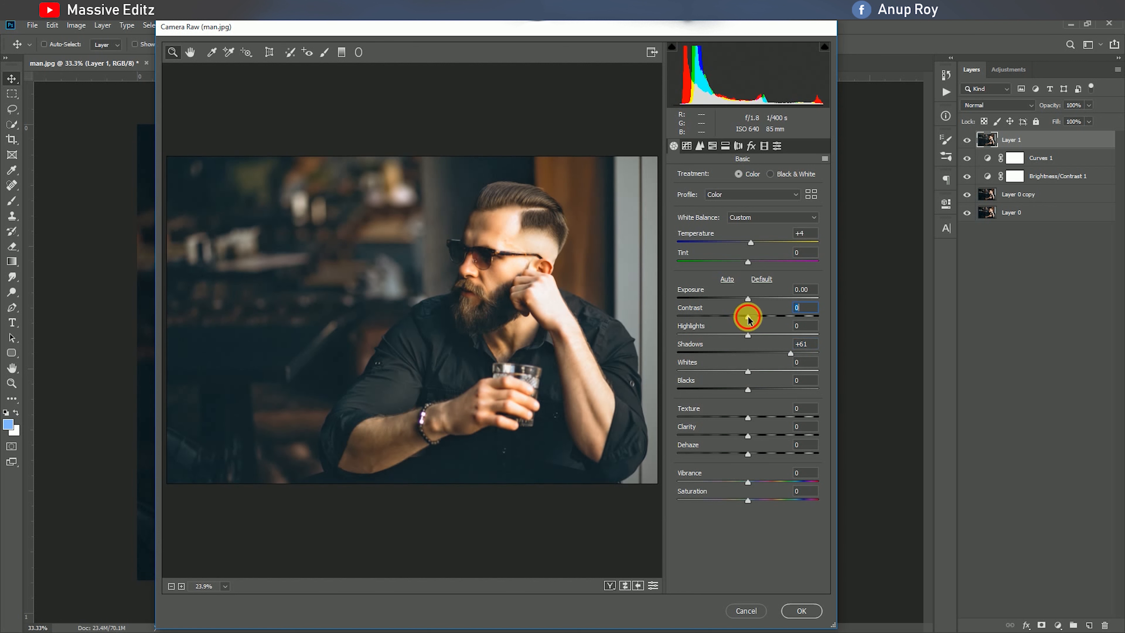
pyautogui.click(747, 299)
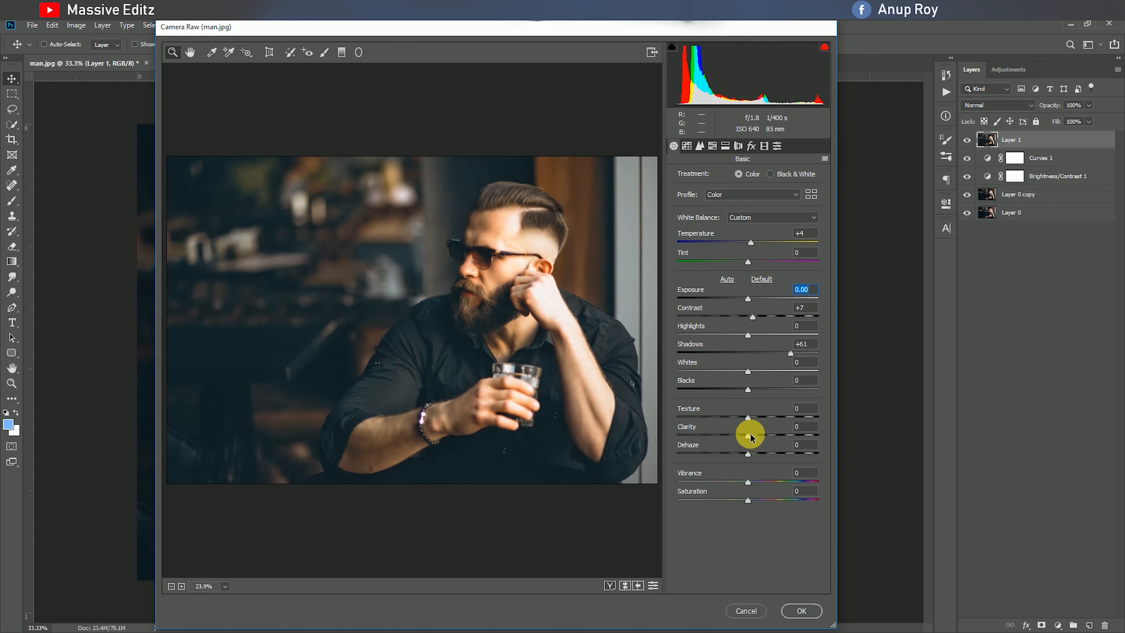
pyautogui.moveTo(749, 436); pyautogui.dragTo(765, 437)
# Shape the RGB point tone curve with a highlights point, a slightly lowered shadows point and the black point output raised to 16
pyautogui.click(686, 146)
pyautogui.click(731, 177)
pyautogui.click(790, 261)
pyautogui.moveTo(712, 342); pyautogui.dragTo(712, 345)
pyautogui.moveTo(672, 380); pyautogui.dragTo(672, 375)
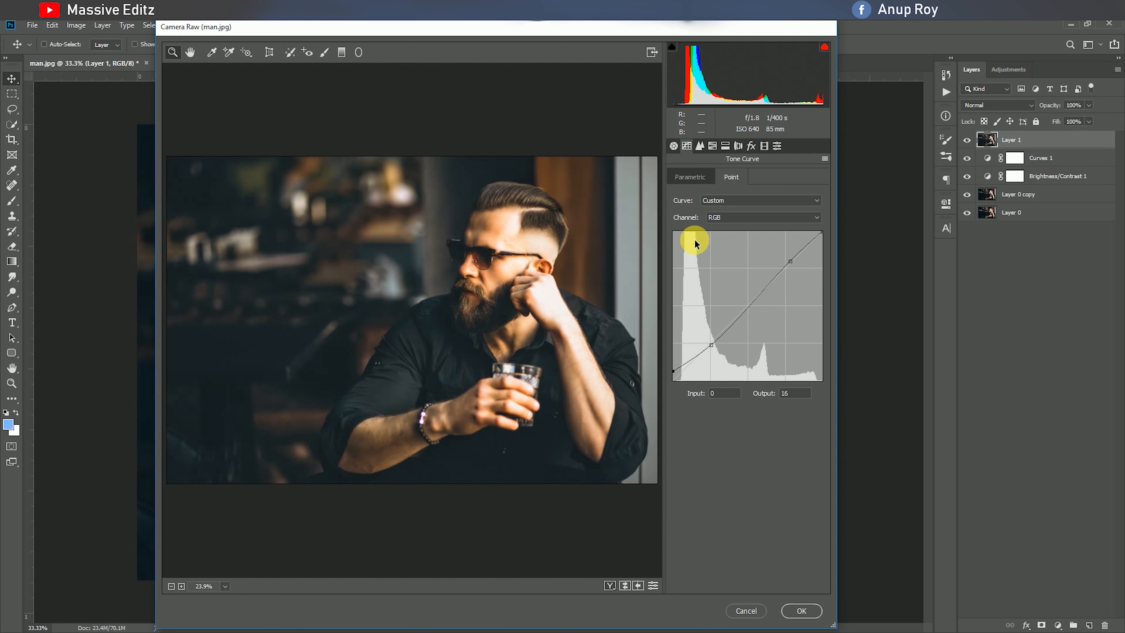
# Set the Camera Raw sharpening amount to 24 and the luminance noise reduction to 40
pyautogui.click(699, 146)
pyautogui.moveTo(677, 194); pyautogui.dragTo(700, 201)
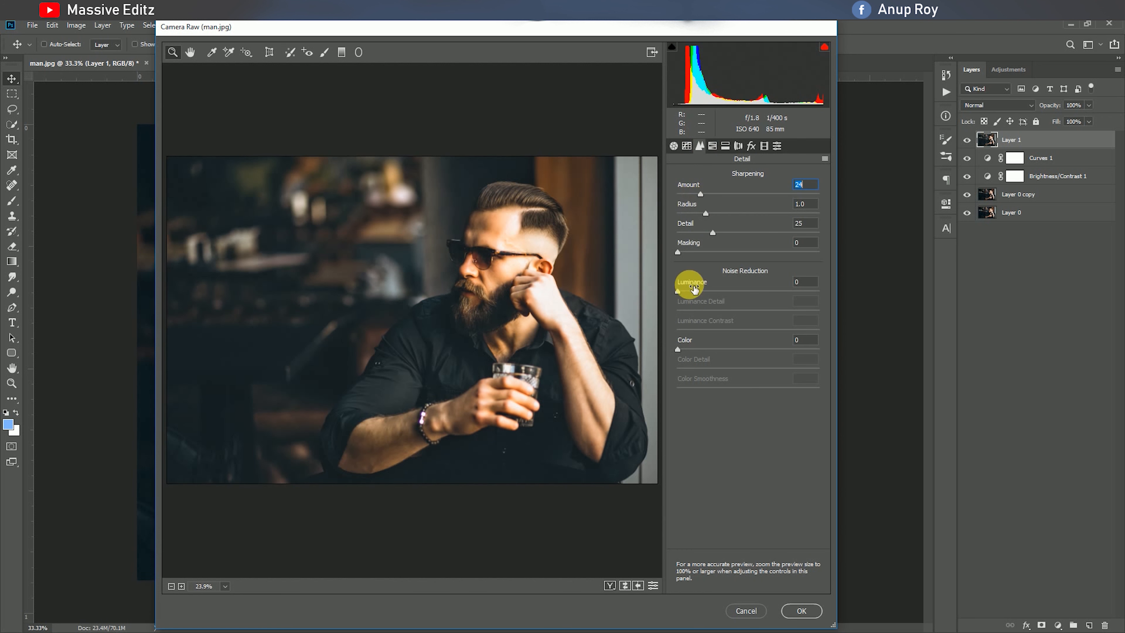
pyautogui.moveTo(683, 294); pyautogui.dragTo(735, 291)
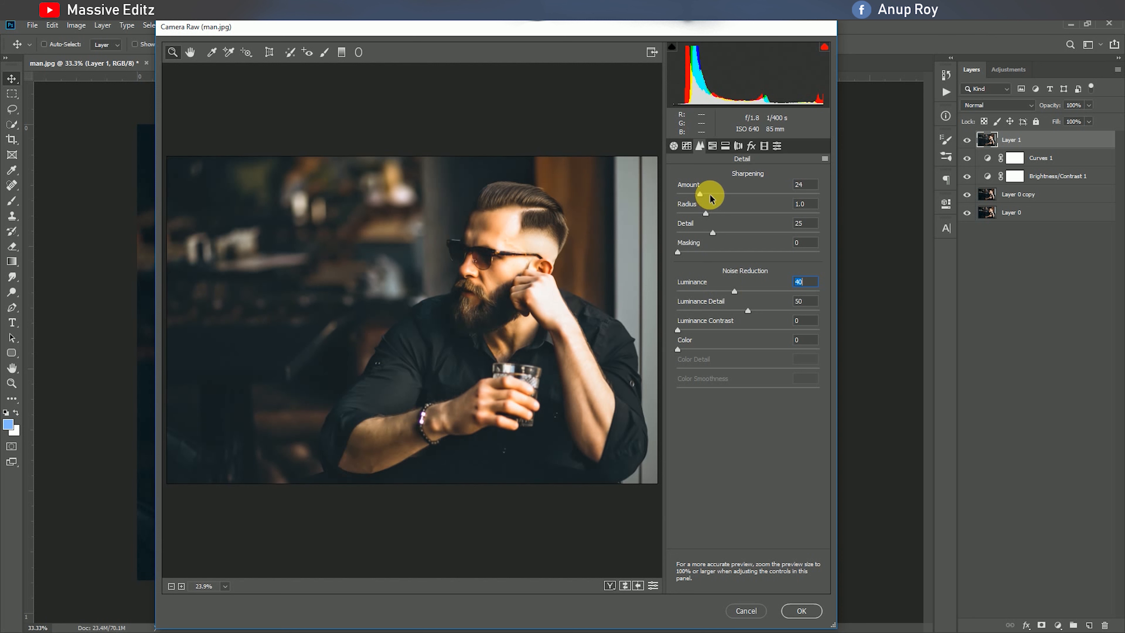
# Reduce the HSL saturation of Yellows to -58, Greens to -51, Aquas to -85 and Blues to -60
pyautogui.click(712, 146)
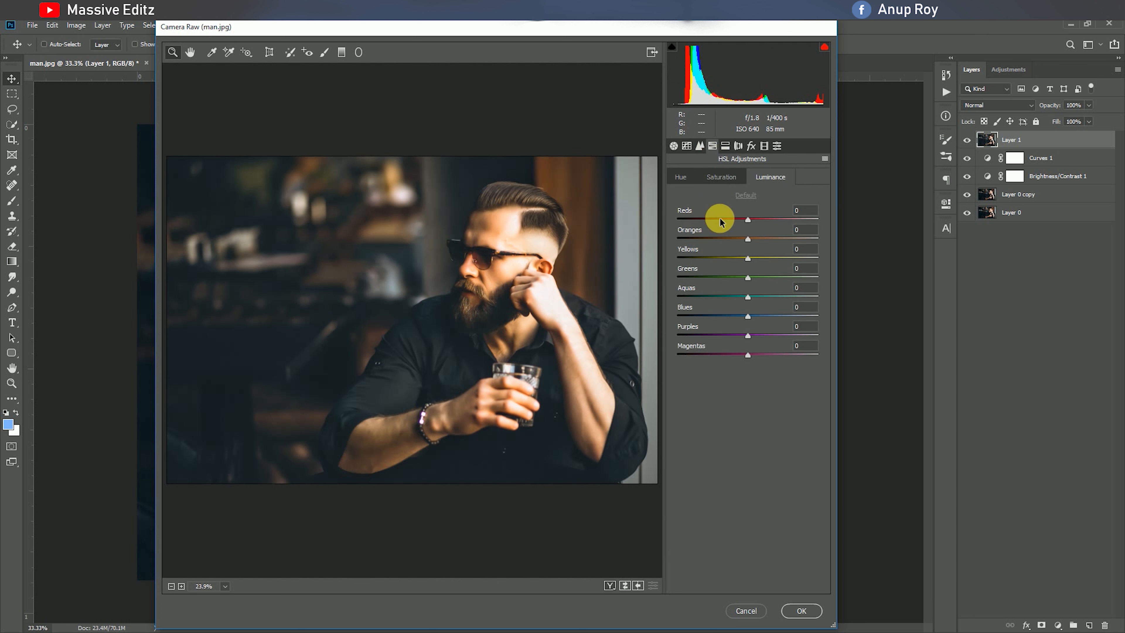
pyautogui.click(721, 176)
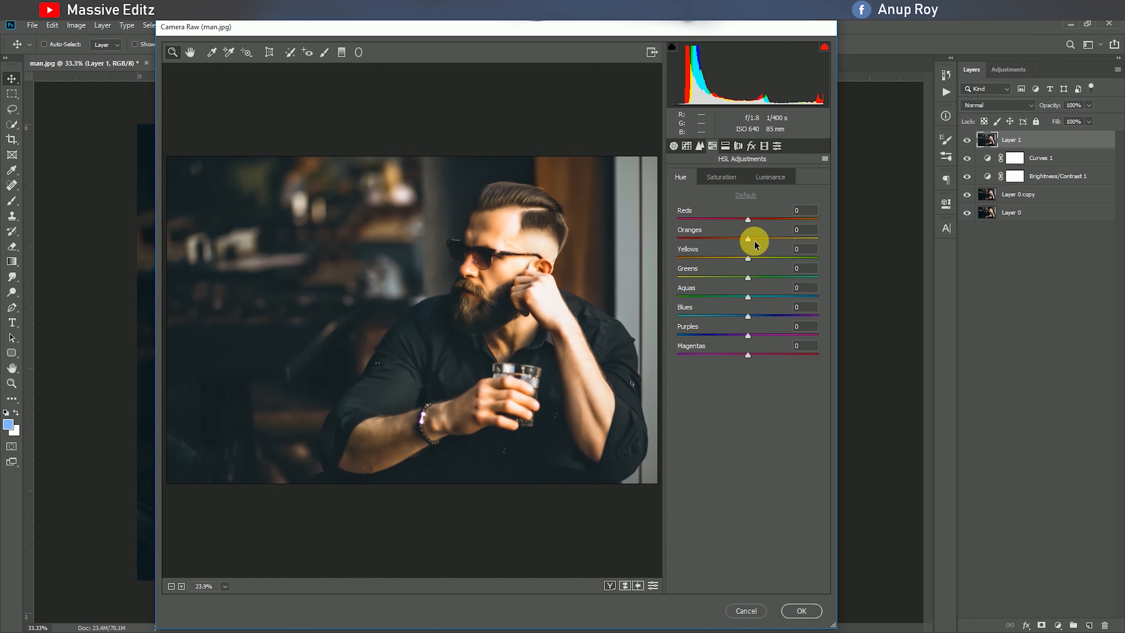
pyautogui.moveTo(747, 257); pyautogui.dragTo(705, 326)
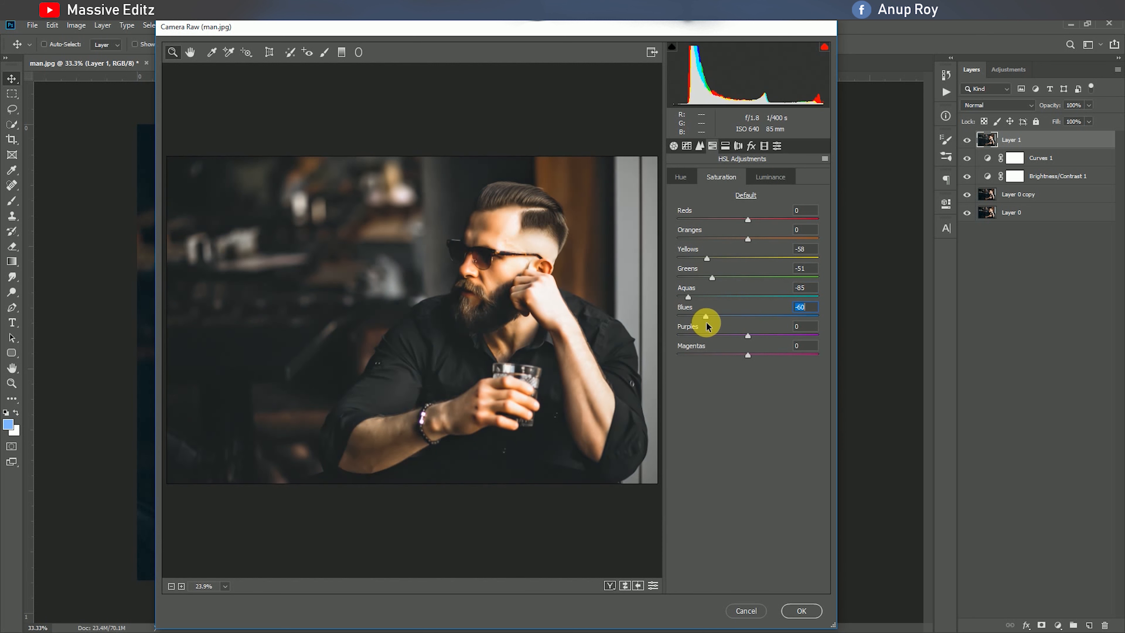
# Set the HSL hue of Oranges to +14 and the luminance of Reds to +3 and Oranges to +4
pyautogui.moveTo(748, 219); pyautogui.dragTo(758, 239)
pyautogui.click(681, 177)
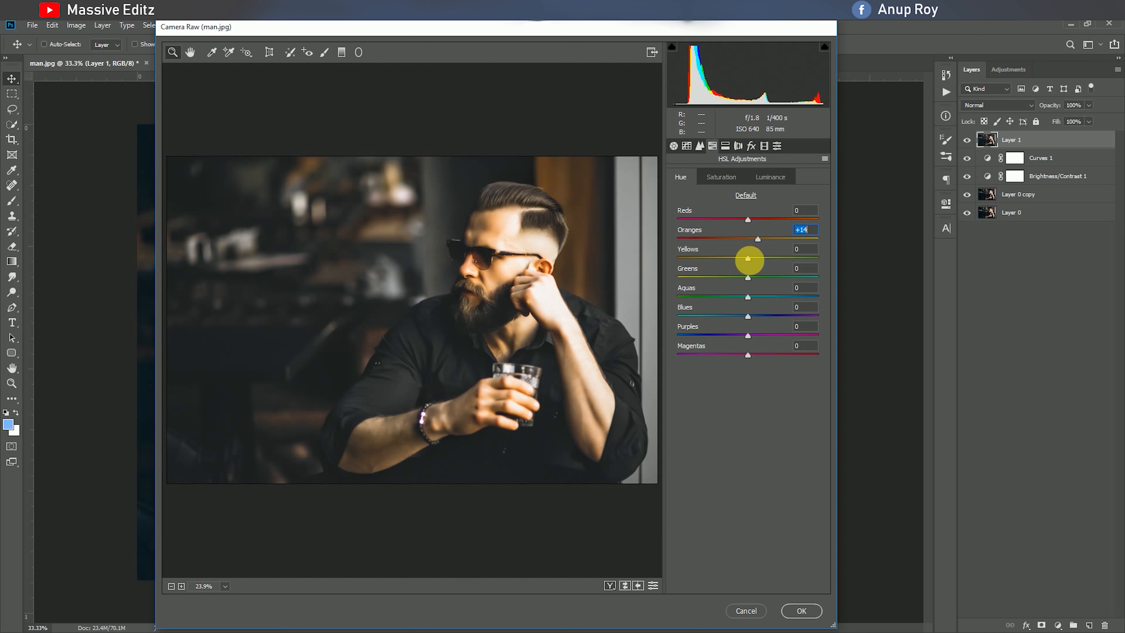
pyautogui.click(771, 177)
pyautogui.moveTo(755, 241)
pyautogui.mouseDown()
pyautogui.moveTo(769, 243)
pyautogui.moveTo(756, 247)
pyautogui.mouseUp()
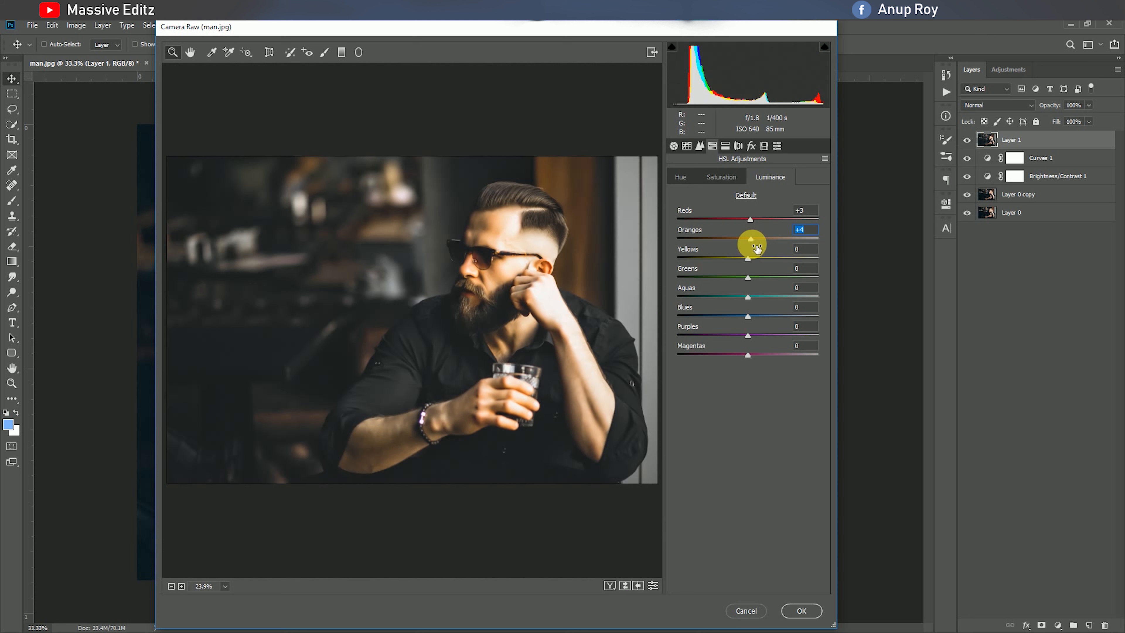
# Split-tone the image with highlights at hue 158, saturation 6, and shadows at hue 222, saturation 9
pyautogui.click(725, 146)
pyautogui.click(678, 194)
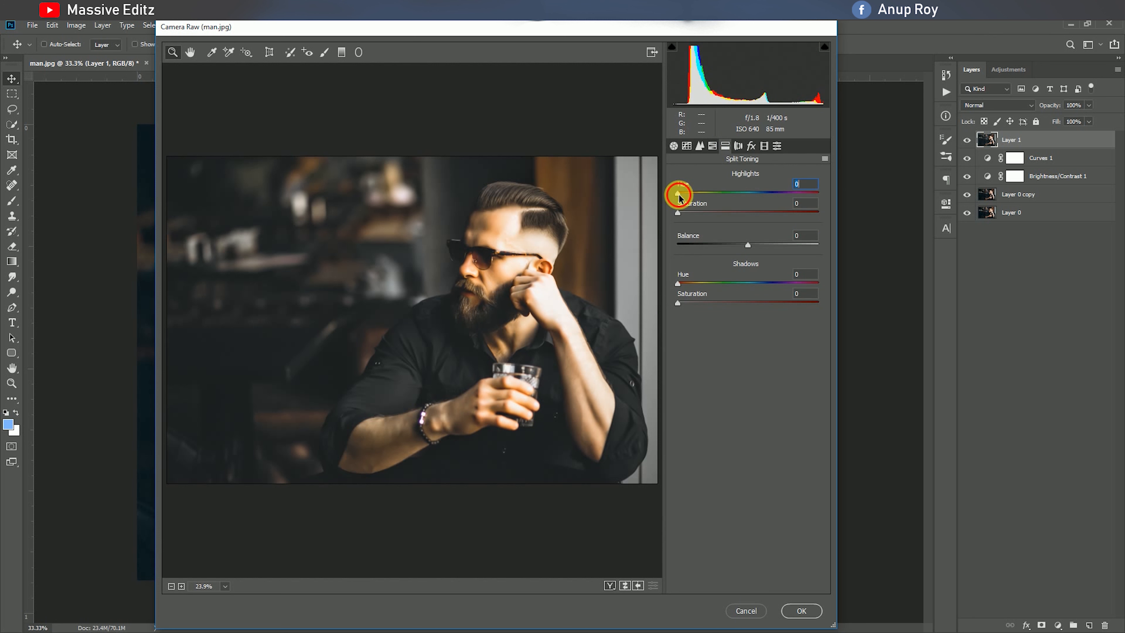
pyautogui.moveTo(680, 196)
pyautogui.mouseDown()
pyautogui.moveTo(731, 205)
pyautogui.moveTo(686, 216)
pyautogui.mouseUp()
pyautogui.click(680, 215)
pyautogui.moveTo(679, 285); pyautogui.dragTo(764, 284)
pyautogui.moveTo(678, 303); pyautogui.dragTo(690, 305)
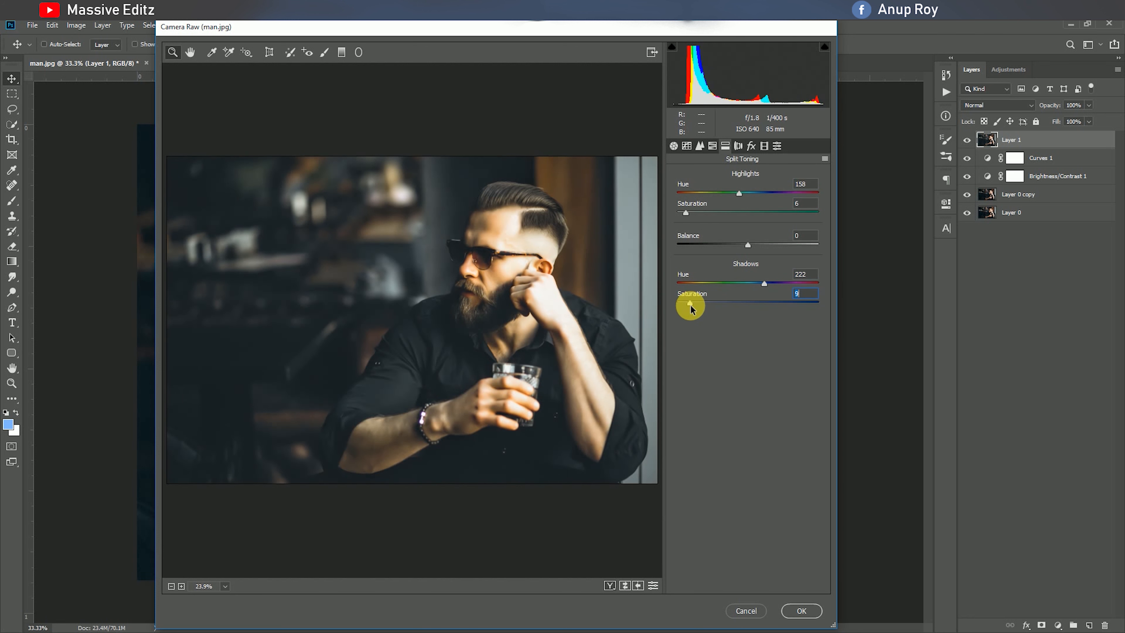
# Add a post-crop vignette with an amount of -4
pyautogui.click(739, 146)
pyautogui.click(751, 146)
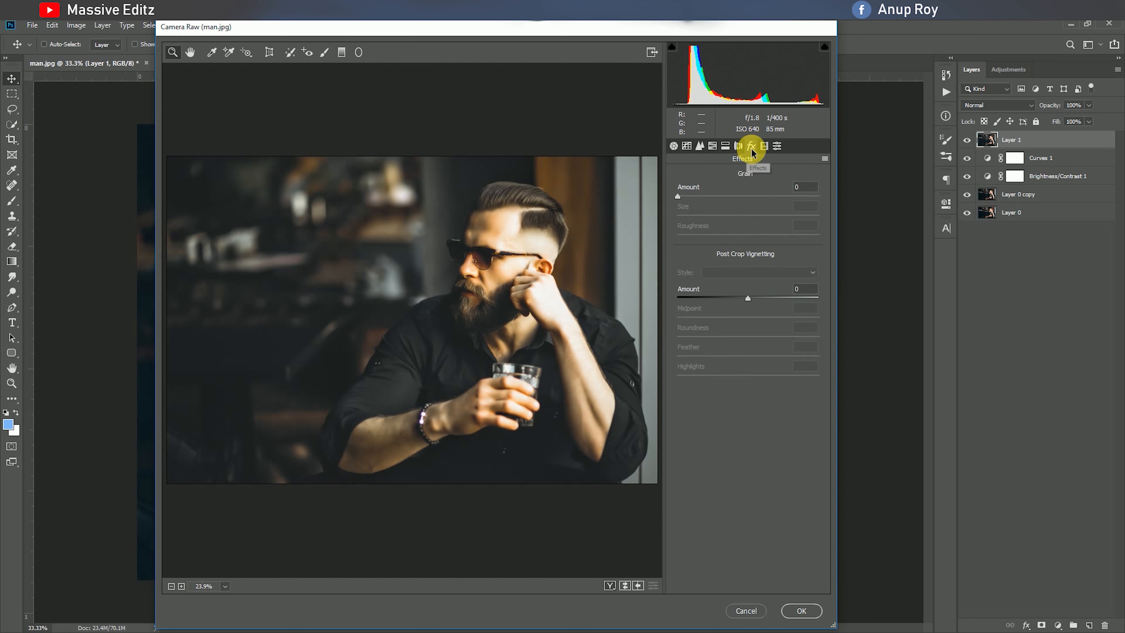
pyautogui.moveTo(748, 298); pyautogui.dragTo(744, 298)
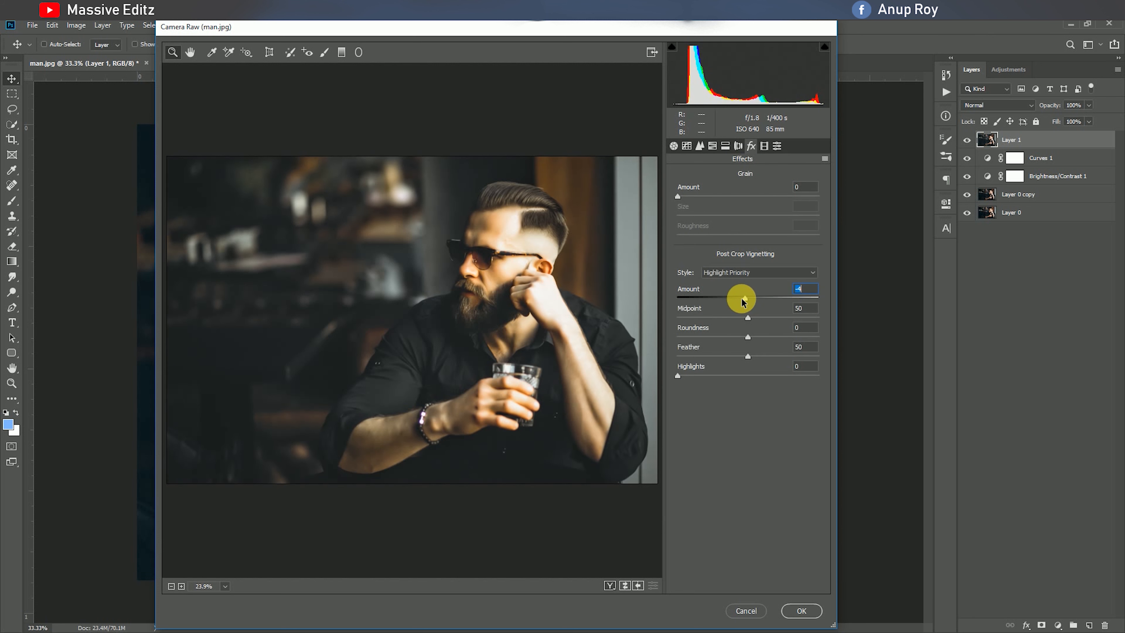
# Calibrate Red Primary hue -8, Green Primary hue +24 and saturation -5, Blue Primary hue +2 and saturation -24, and apply the Camera Raw filter
pyautogui.click(773, 151)
pyautogui.moveTo(744, 259)
pyautogui.mouseDown()
pyautogui.moveTo(771, 259)
pyautogui.moveTo(743, 266)
pyautogui.mouseUp()
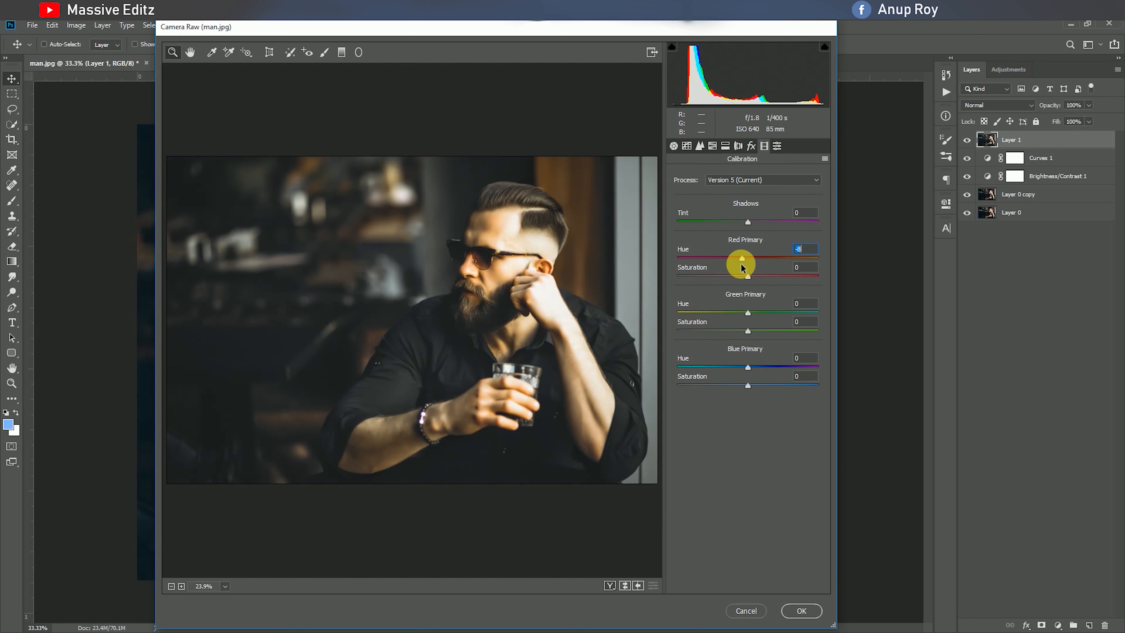
pyautogui.moveTo(750, 316)
pyautogui.mouseDown()
pyautogui.moveTo(771, 315)
pyautogui.moveTo(716, 331)
pyautogui.moveTo(744, 331)
pyautogui.mouseUp()
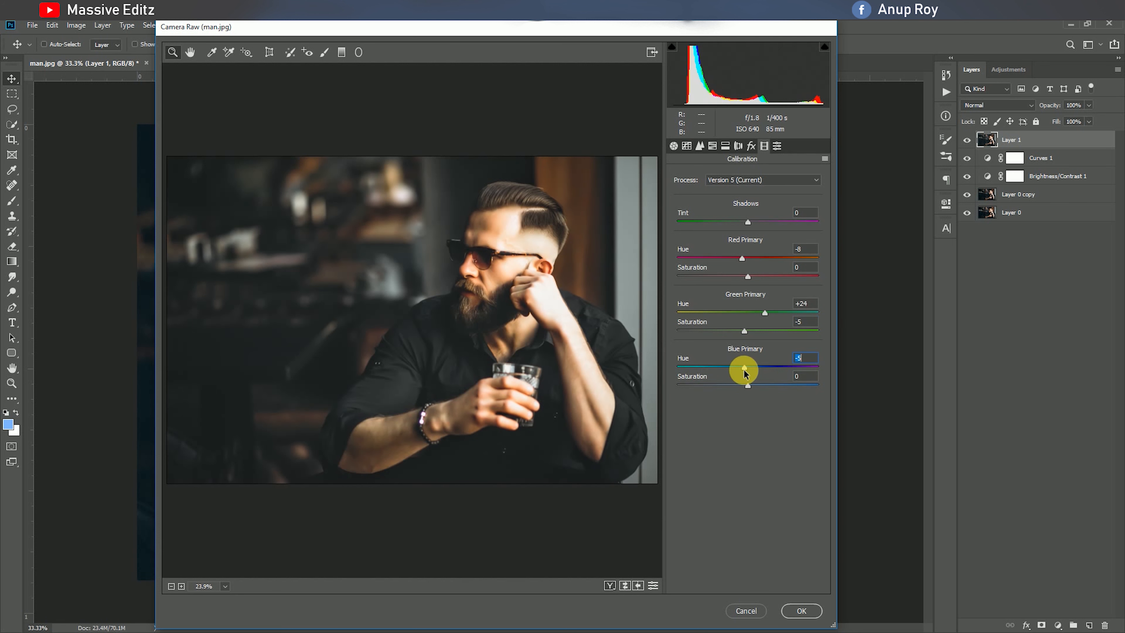
pyautogui.moveTo(744, 373); pyautogui.dragTo(731, 394)
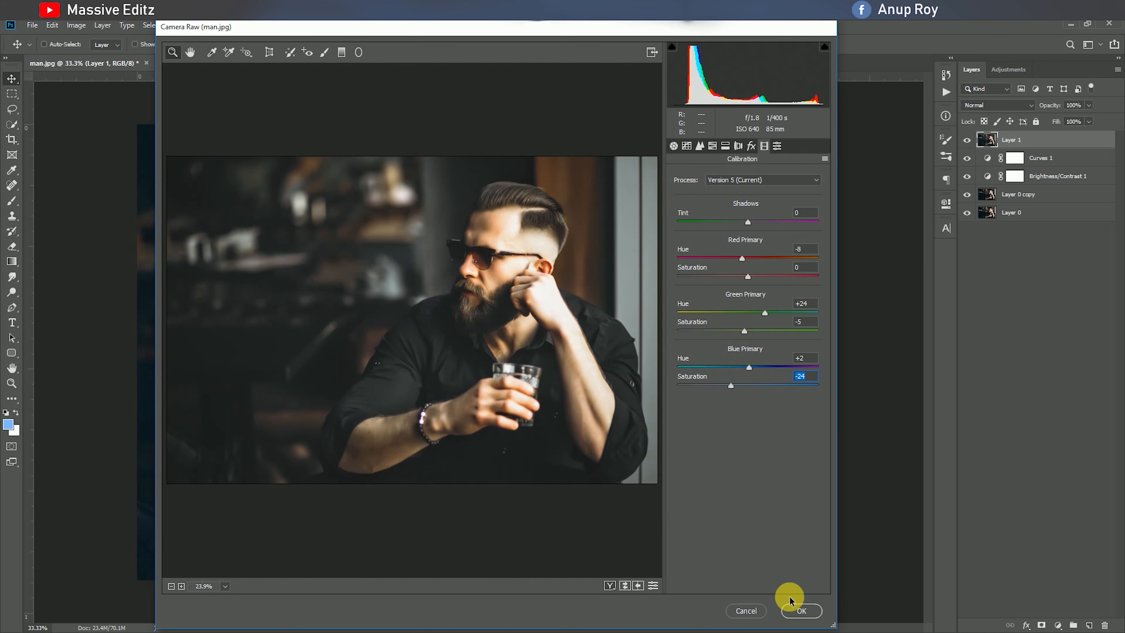
pyautogui.click(800, 610)
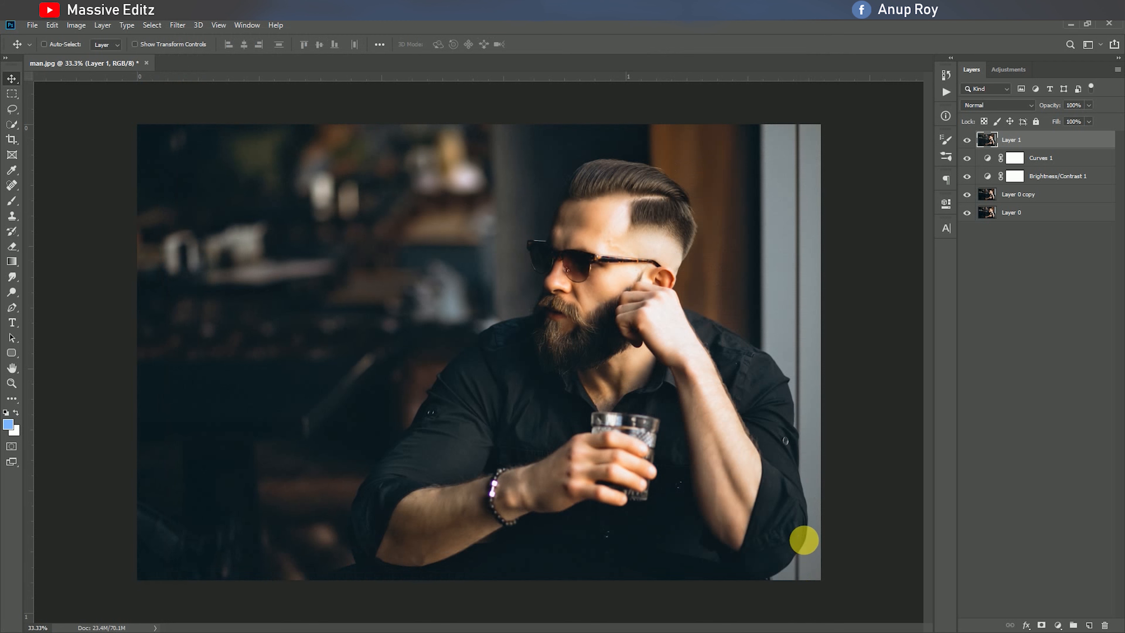
# Open light.jpg and bring it into man.jpg as a new layer aligned with the bottom of the portrait
pyautogui.click(32, 24)
pyautogui.click(54, 52)
pyautogui.click(153, 100)
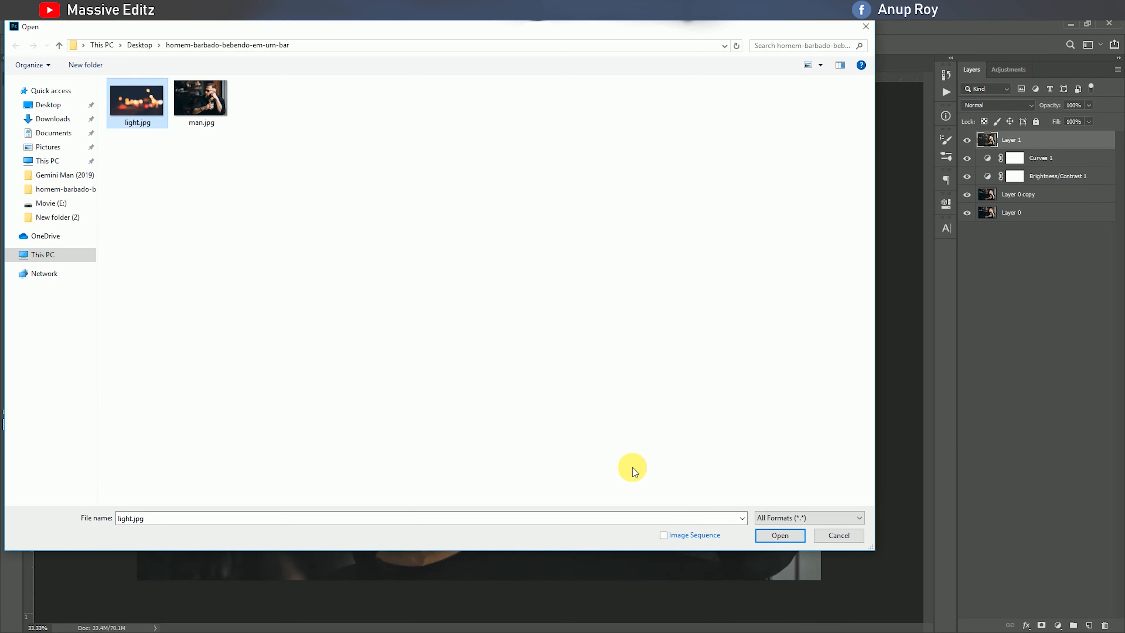
pyautogui.click(776, 535)
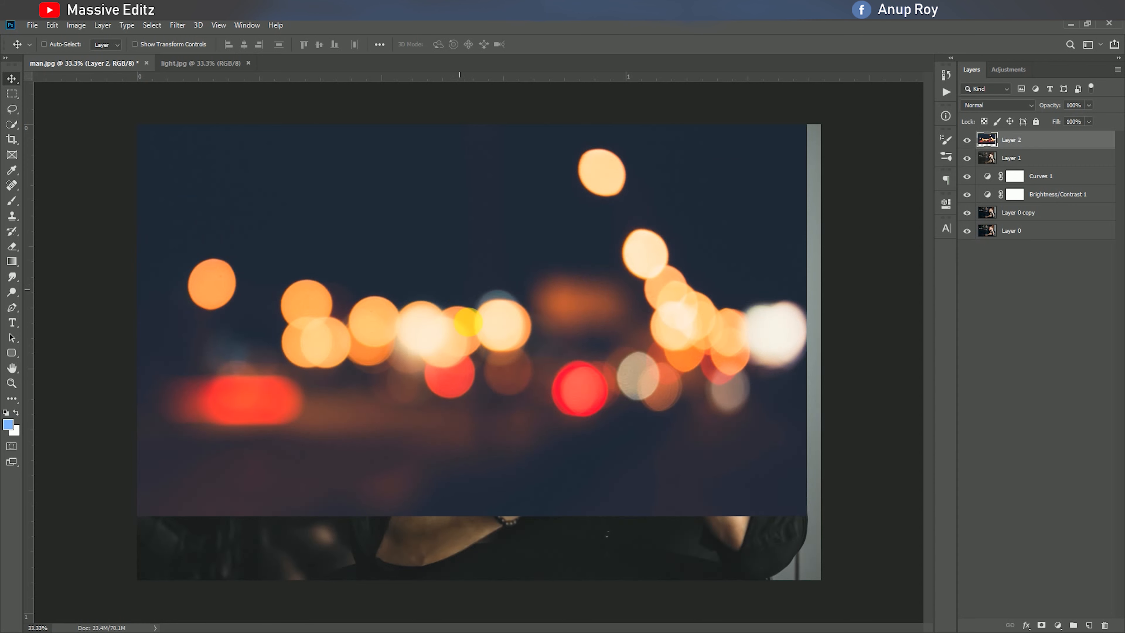
pyautogui.moveTo(466, 328); pyautogui.dragTo(463, 426)
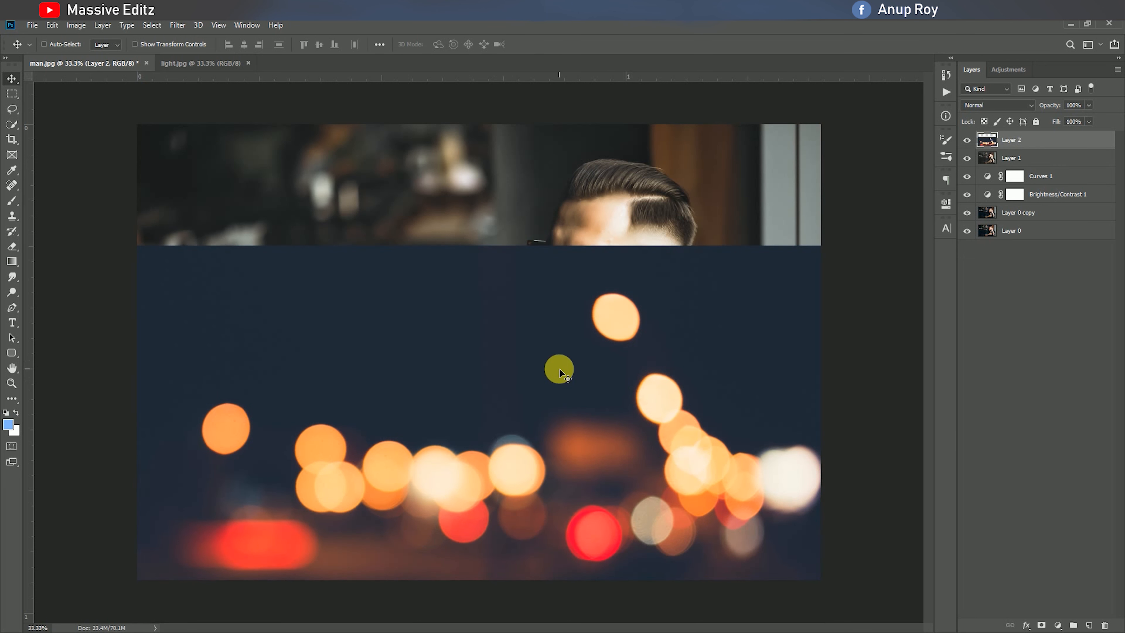
# Set the bokeh lights layer to the Lighten blend mode at 72% opacity
pyautogui.click(1014, 106)
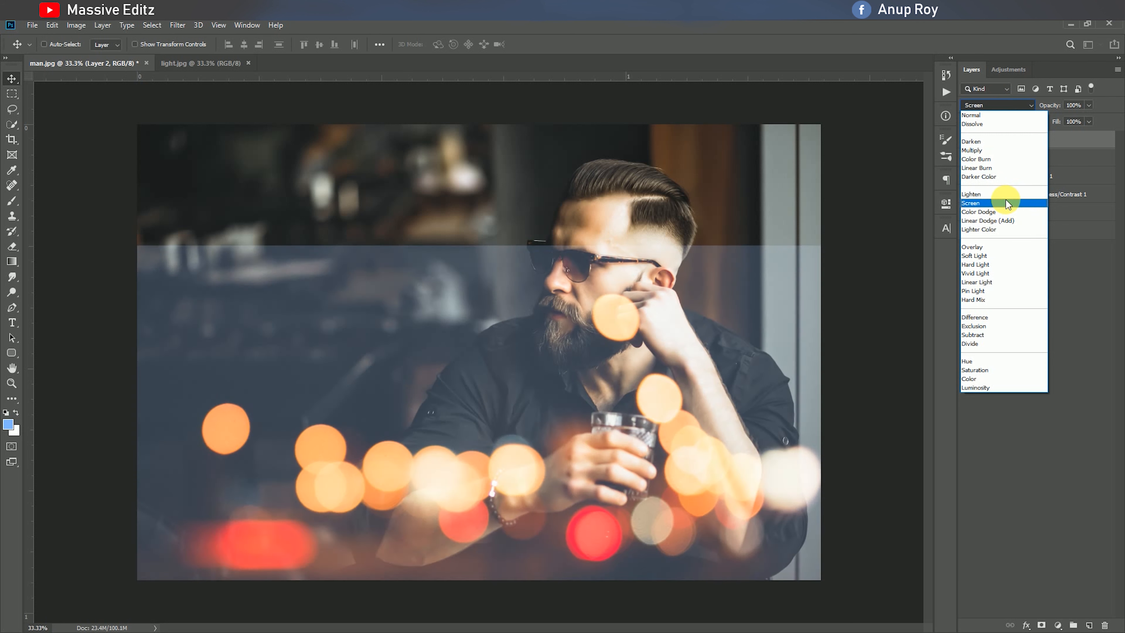
pyautogui.click(1003, 193)
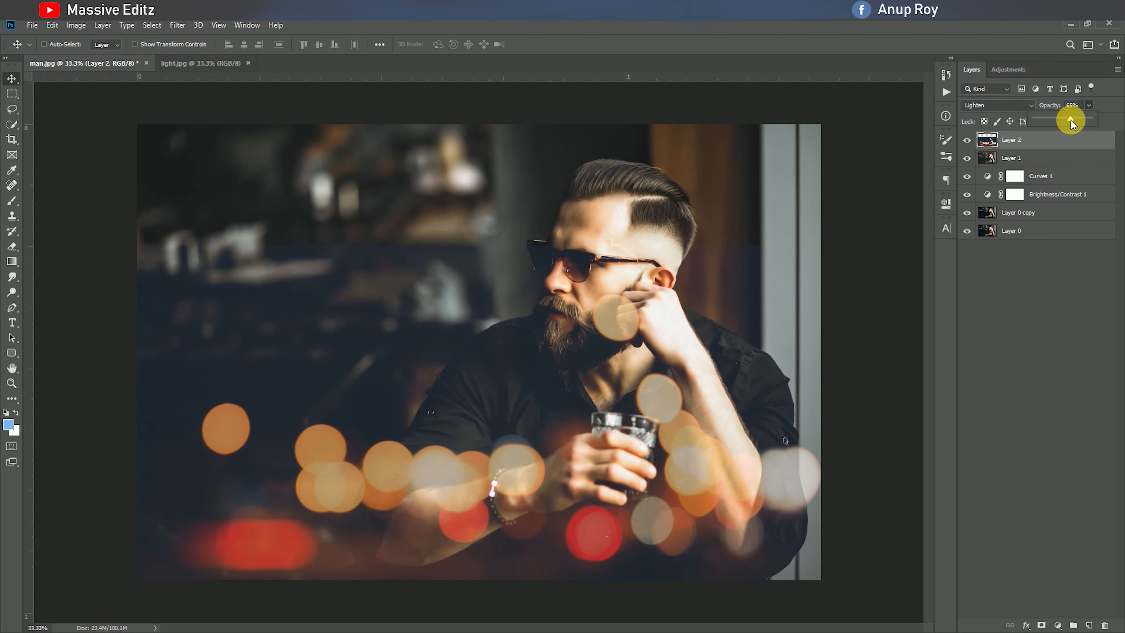
pyautogui.moveTo(1074, 117); pyautogui.dragTo(1075, 117)
# Select a full-width strip at the upper edge of the lights layer, copy it up to cover the uncovered top area, and deselect
pyautogui.click(12, 93)
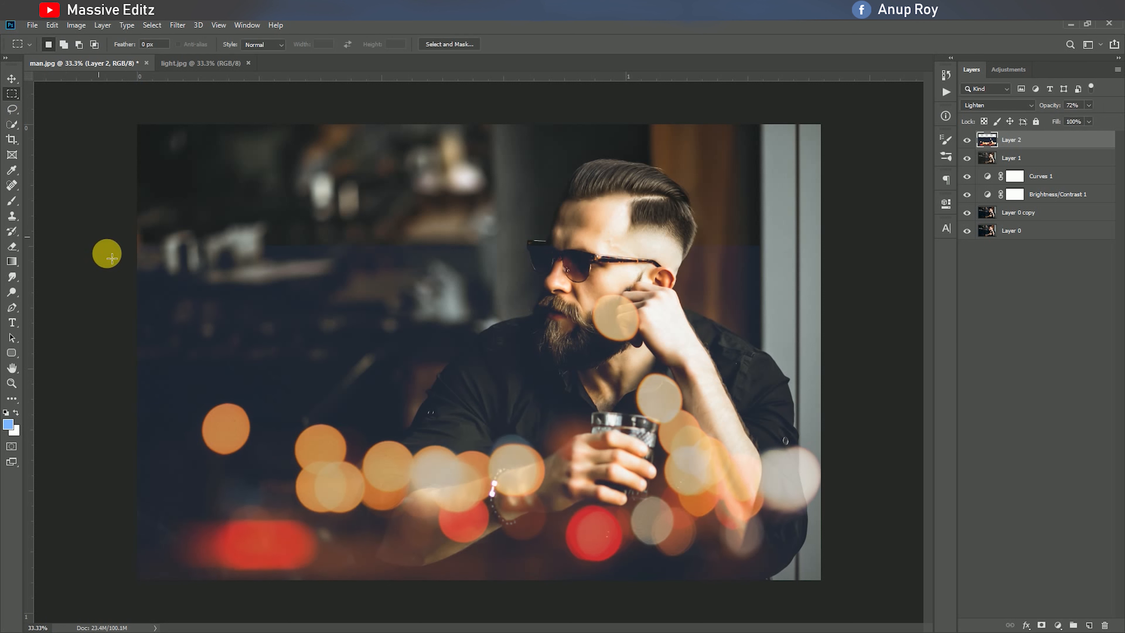
pyautogui.moveTo(128, 251); pyautogui.dragTo(829, 360)
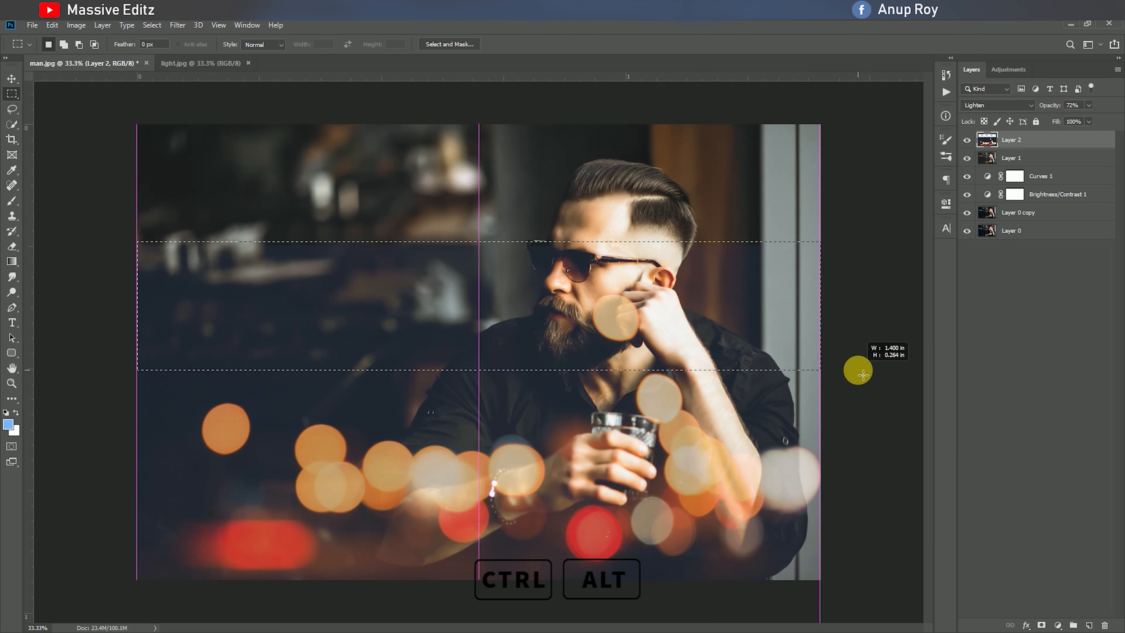
pyautogui.moveTo(751, 350); pyautogui.dragTo(731, 221)
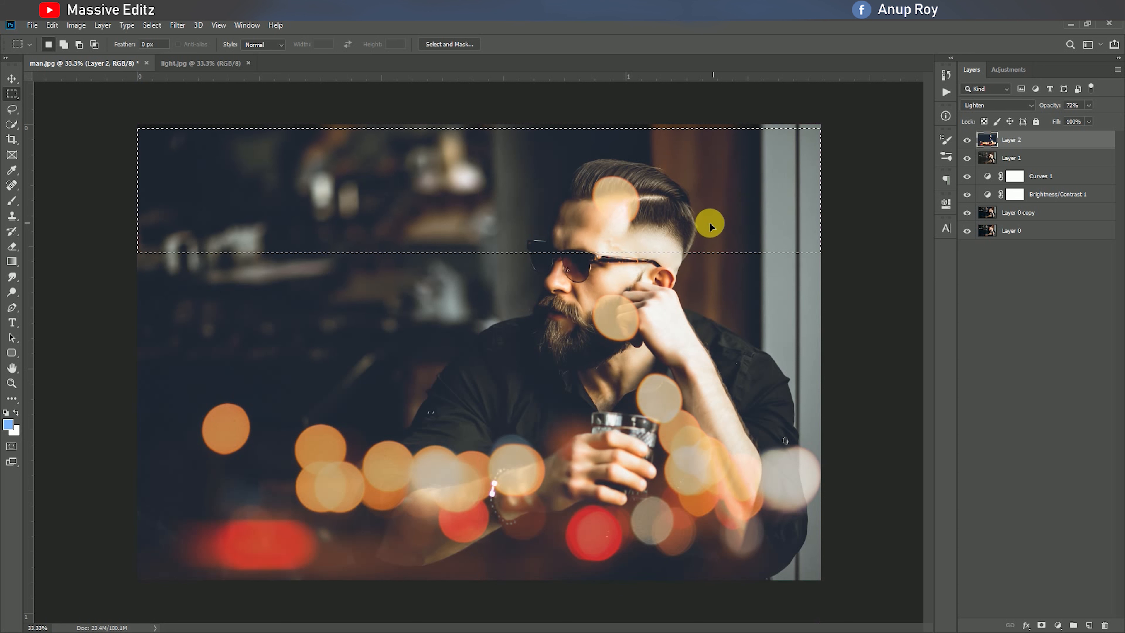
pyautogui.hotkey('ctrl', 'shift', 'Up')
pyautogui.hotkey('ctrl', 'shift', 'Up')
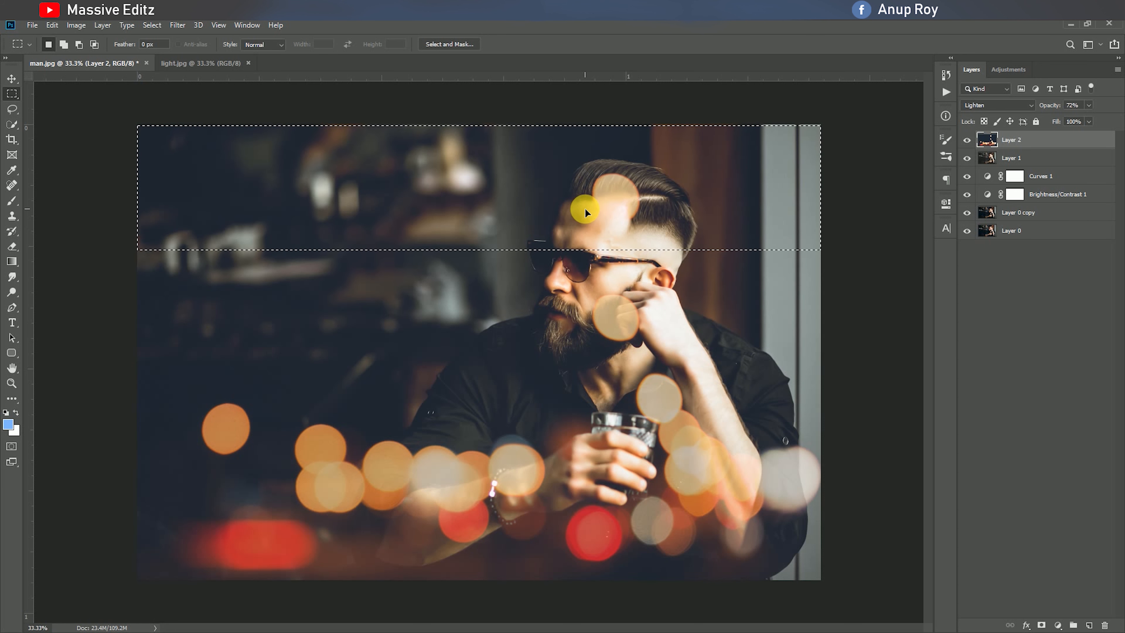
pyautogui.click(152, 25)
pyautogui.click(158, 49)
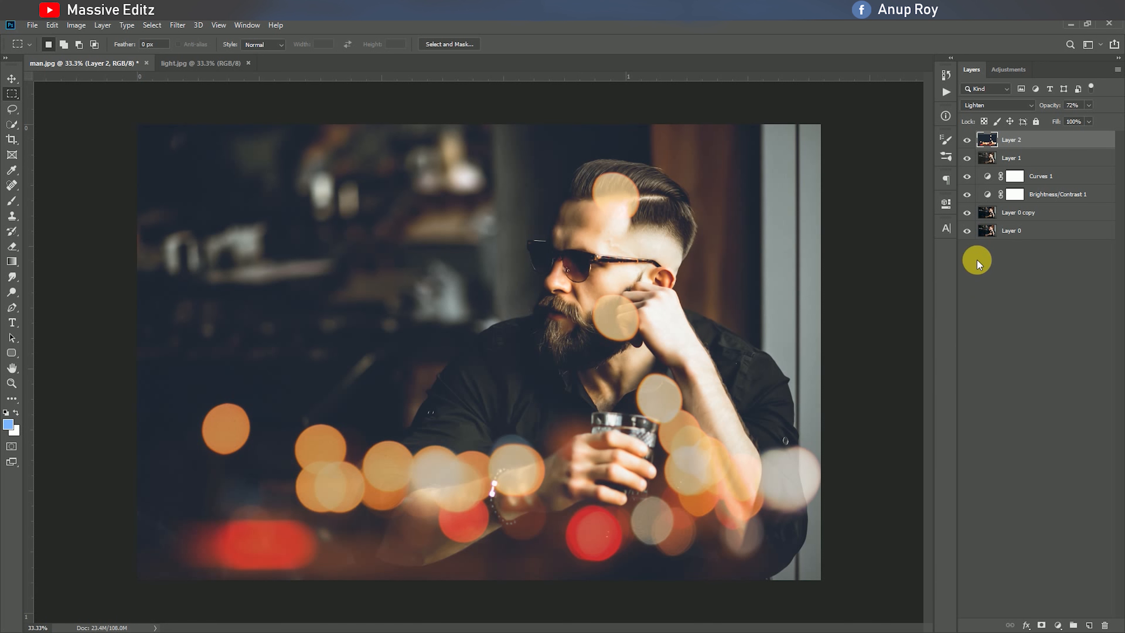
# Remove the duplicated bokeh circle over the man's hair with an enlarged Spot Healing Brush
pyautogui.click(12, 185)
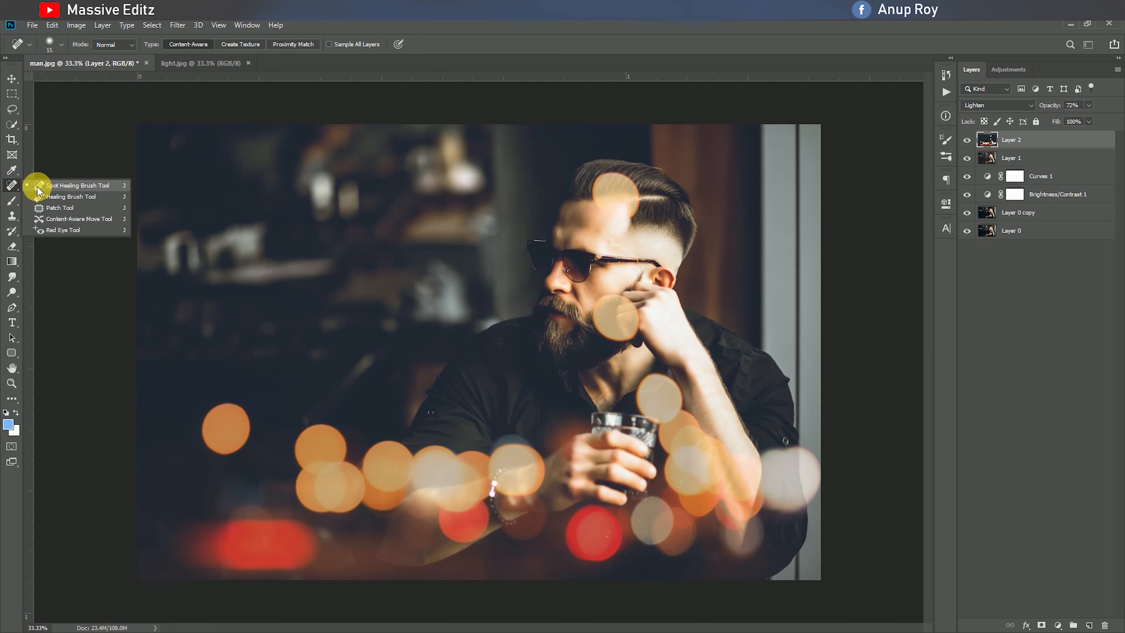
pyautogui.click(53, 184)
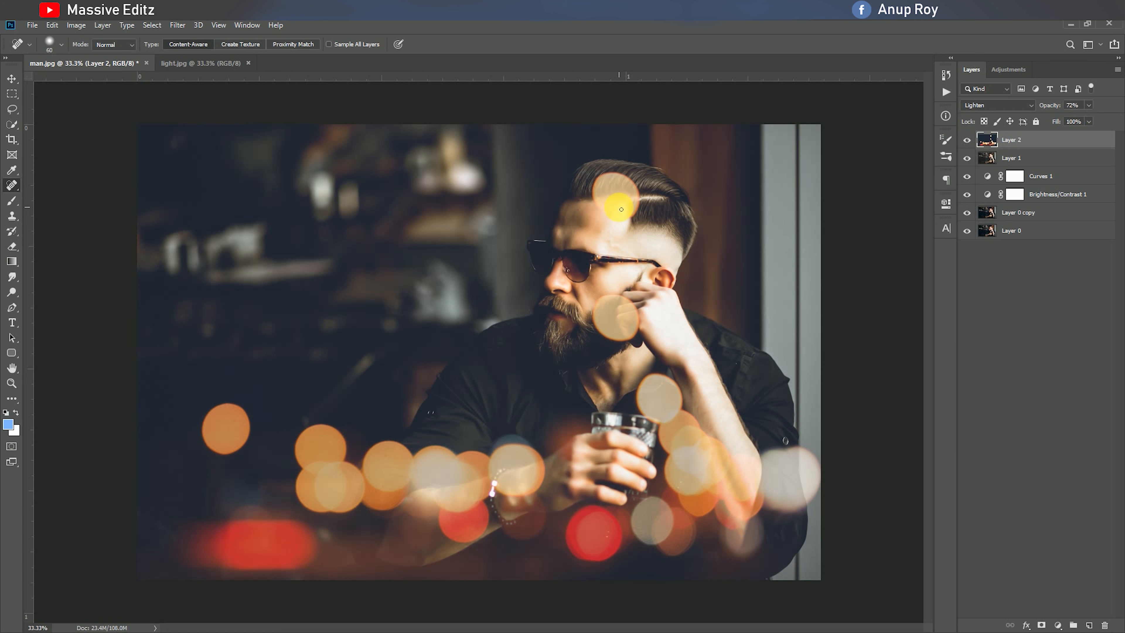
pyautogui.click(618, 201)
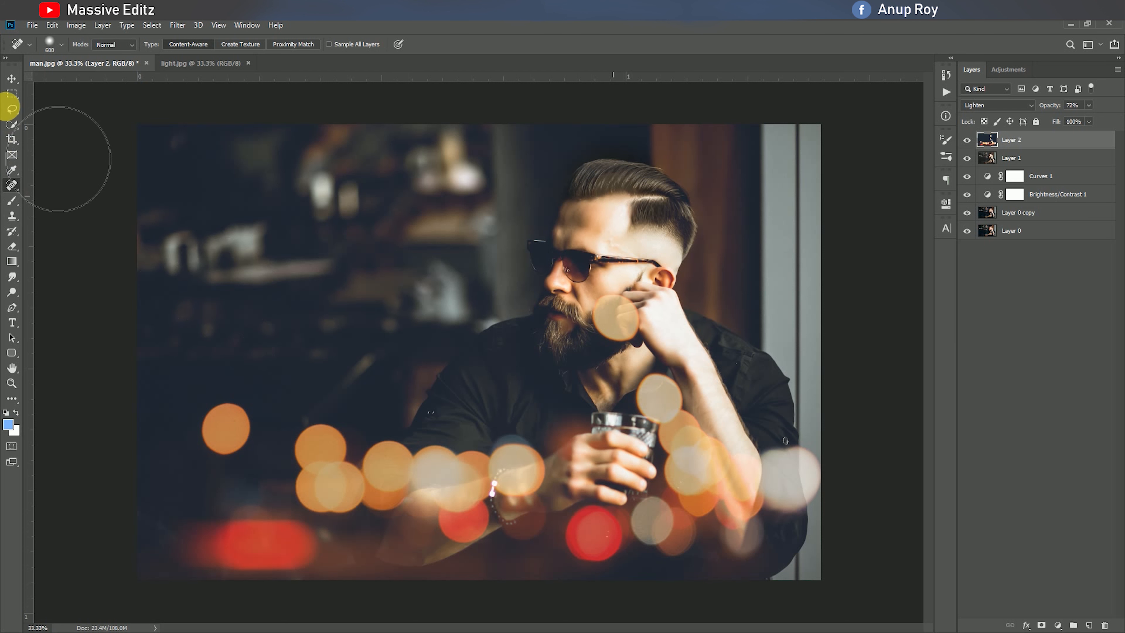
pyautogui.click(11, 78)
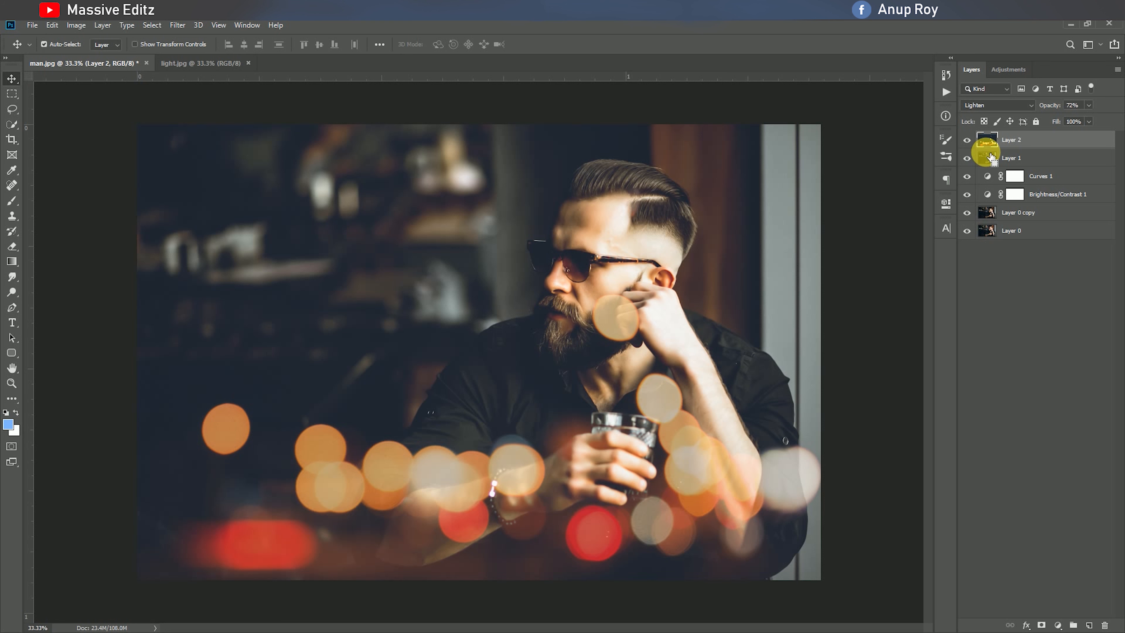
# Stamp all visible layers into a new top layer, hide the layers between it and Layer 0, and compare before and after
pyautogui.hotkey('ctrl', 'shift', 'alt', 'e')
pyautogui.moveTo(967, 158); pyautogui.dragTo(967, 230)
pyautogui.click(967, 140)
pyautogui.click(968, 142)
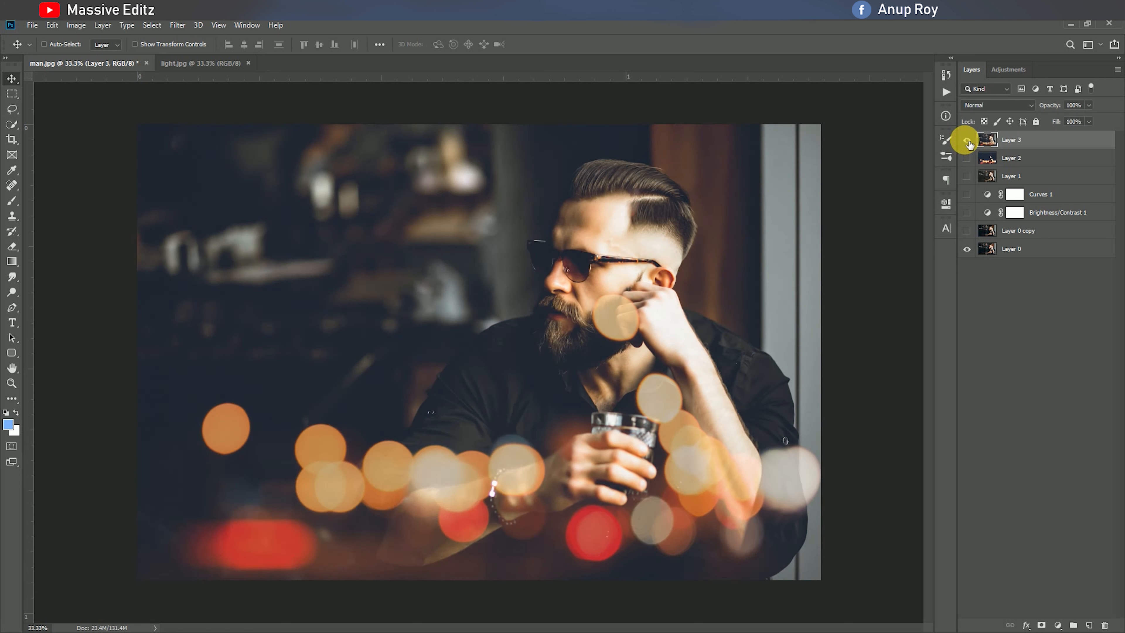
# Shape an RGB point tone curve in the Camera Raw Filter, with the black point at input 9, output 0, and raised highlights
pyautogui.click(179, 27)
pyautogui.click(186, 95)
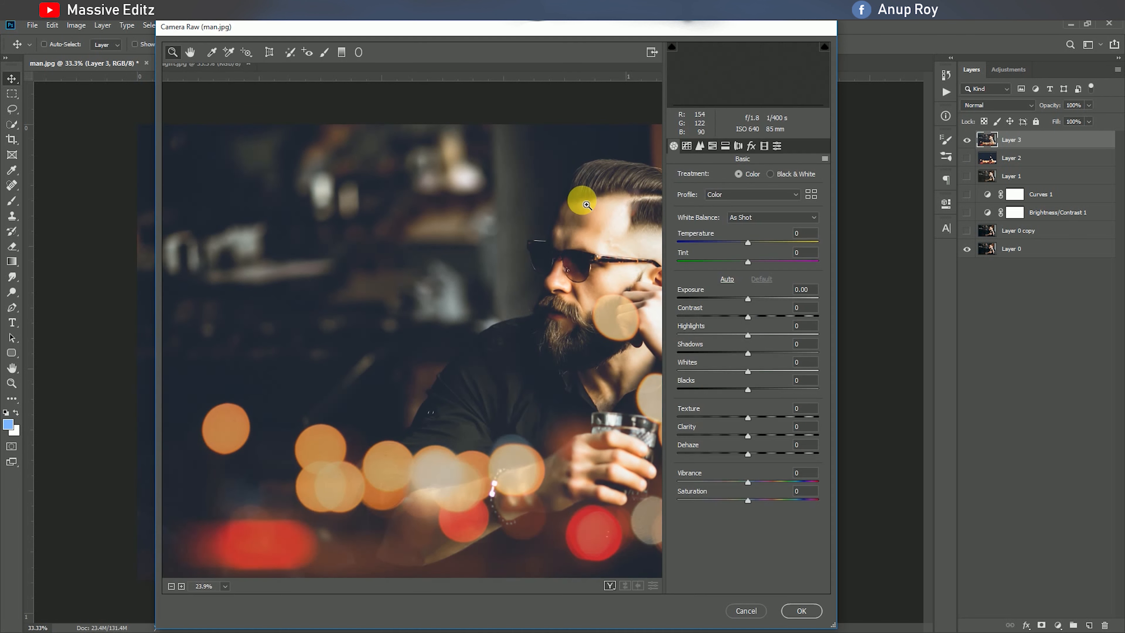
pyautogui.click(687, 146)
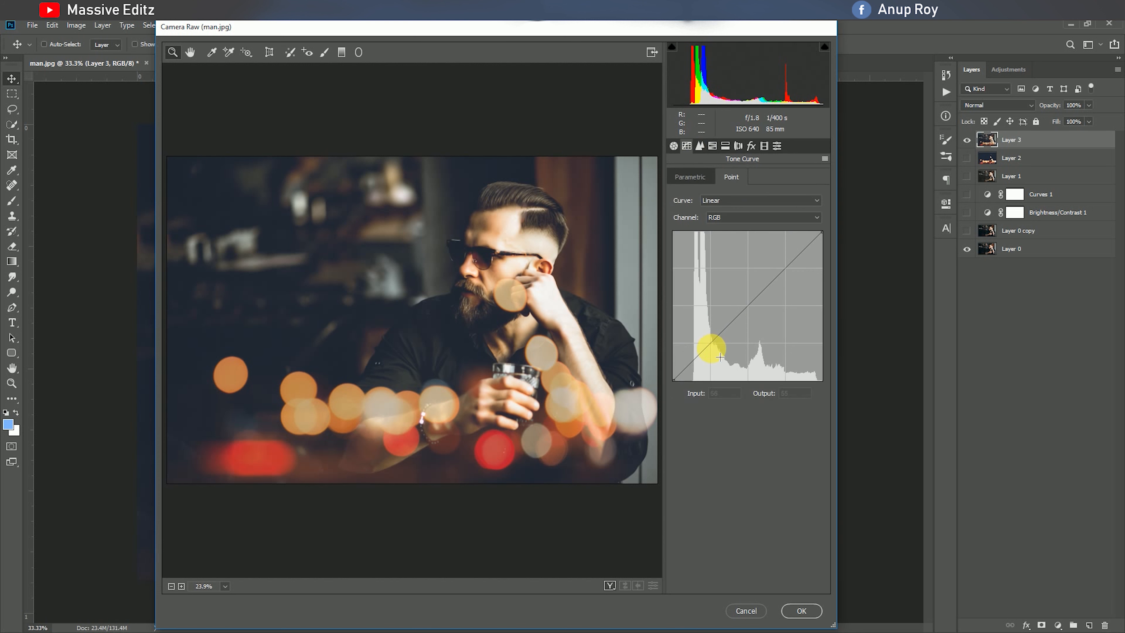
pyautogui.click(711, 343)
pyautogui.moveTo(673, 379); pyautogui.dragTo(683, 392)
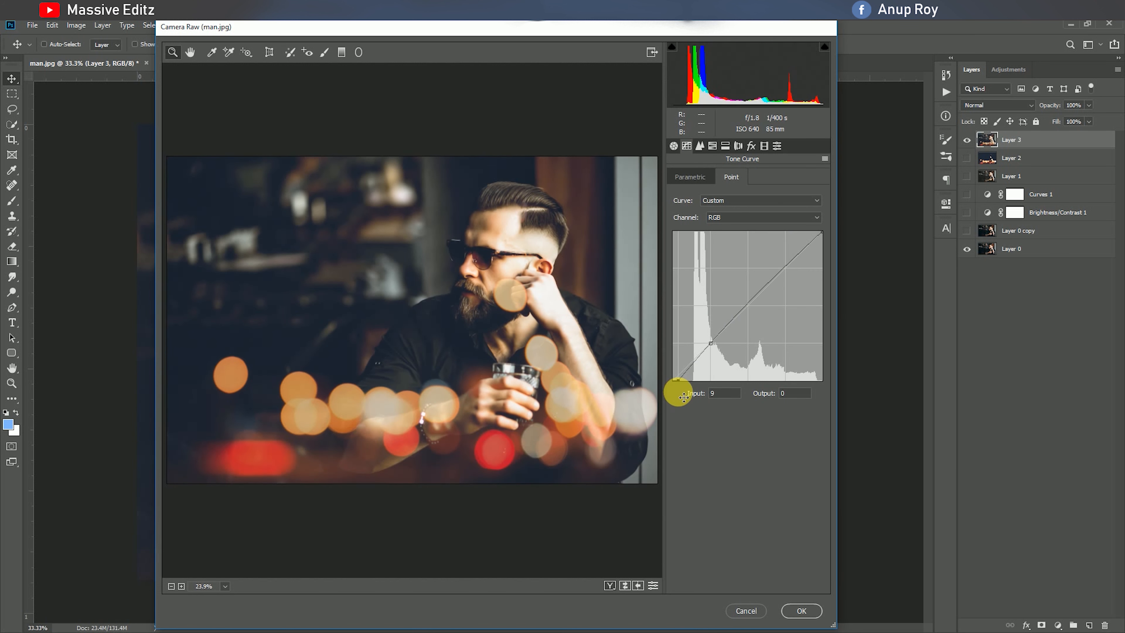
pyautogui.moveTo(778, 272); pyautogui.dragTo(789, 268)
pyautogui.moveTo(753, 303); pyautogui.dragTo(761, 308)
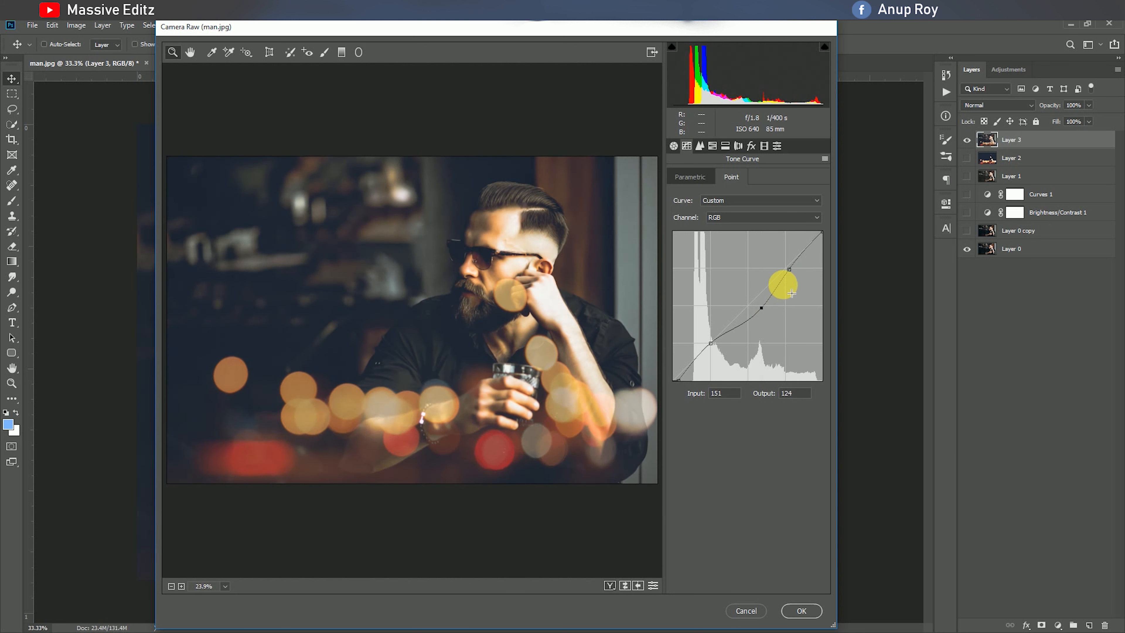
pyautogui.moveTo(789, 269); pyautogui.dragTo(783, 264)
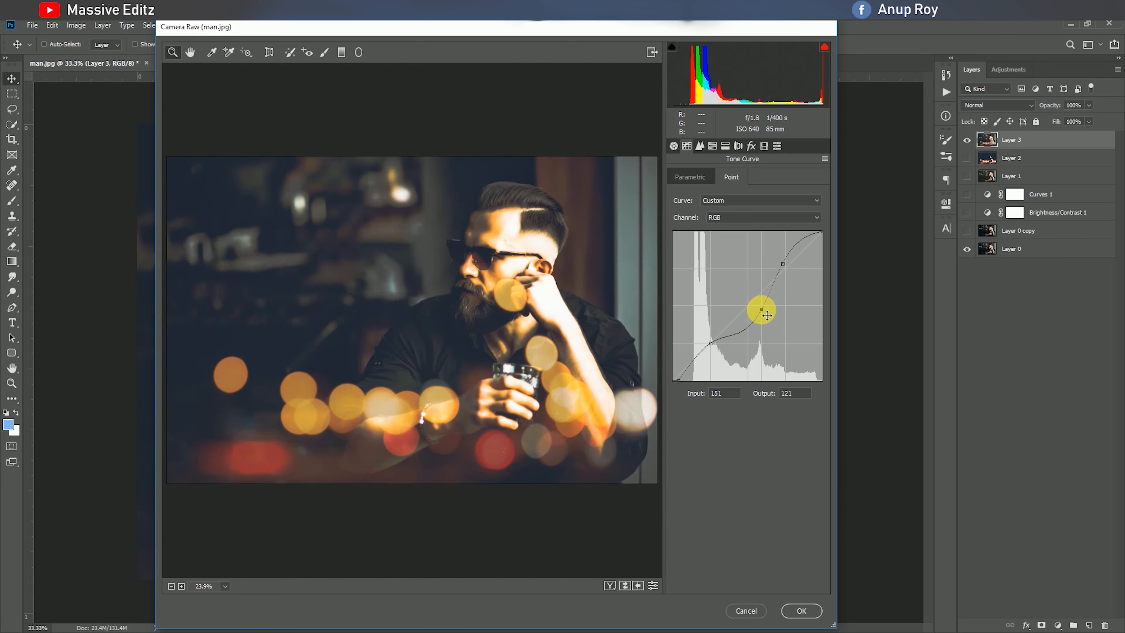
pyautogui.moveTo(767, 315); pyautogui.dragTo(757, 294)
# Adjust the Camera Raw effects, choose the Matte color preset, and apply the filter to Layer 3
pyautogui.click(751, 146)
pyautogui.moveTo(725, 297); pyautogui.dragTo(743, 298)
pyautogui.click(764, 146)
pyautogui.click(777, 146)
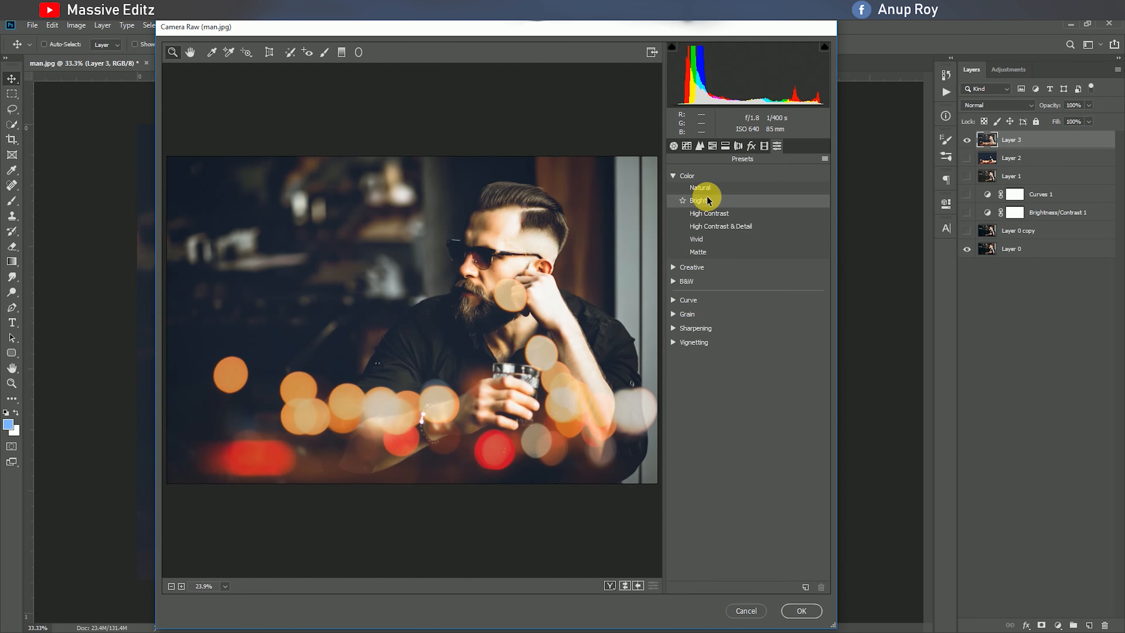
pyautogui.click(713, 252)
pyautogui.click(802, 611)
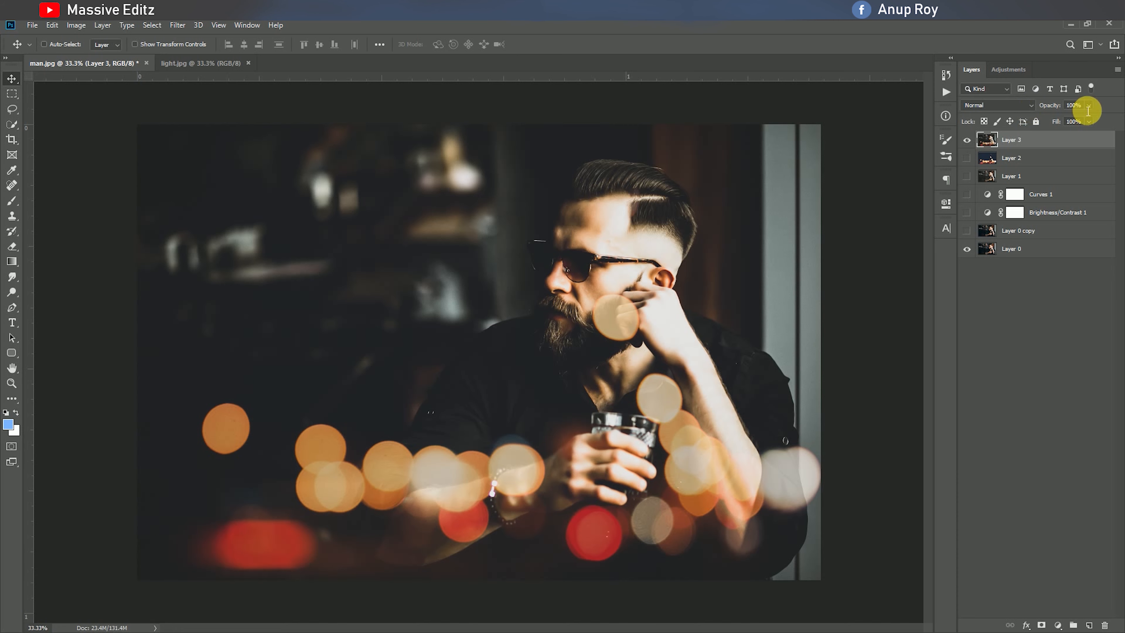
# Try the Lighten blend mode on Layer 3 and compare the image with and without the layer
pyautogui.click(1024, 110)
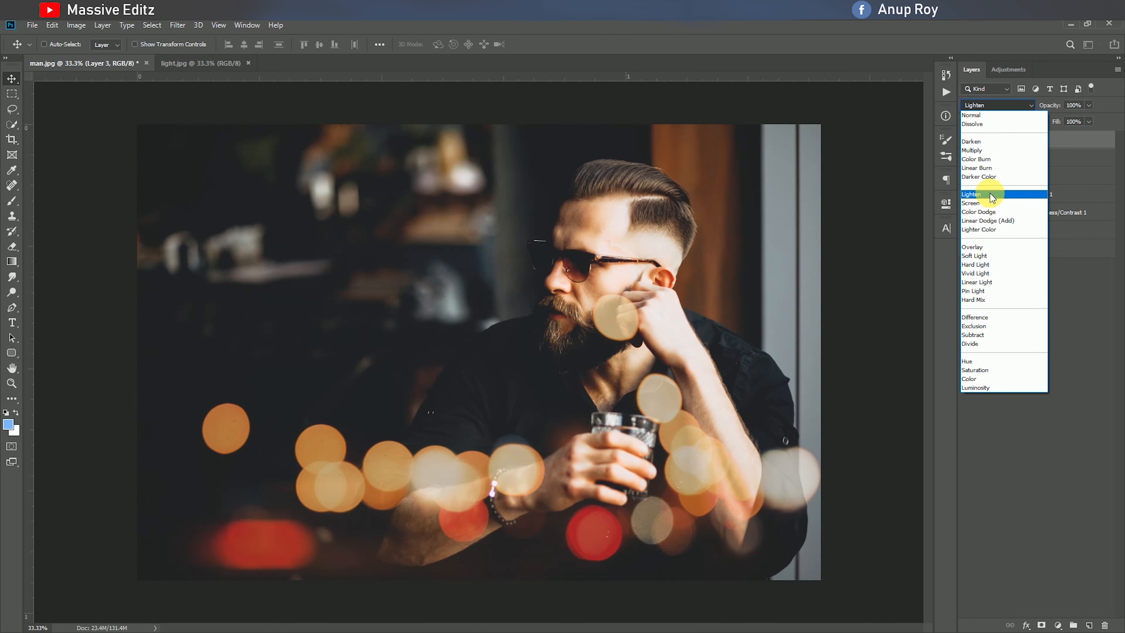
pyautogui.click(989, 195)
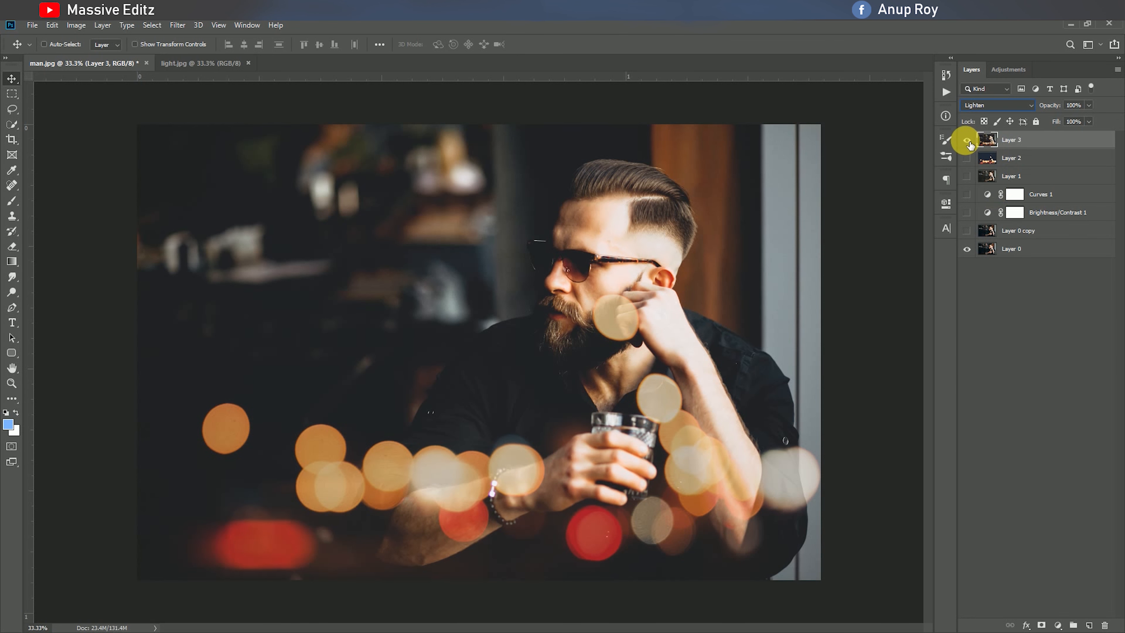
pyautogui.click(967, 140)
pyautogui.click(967, 141)
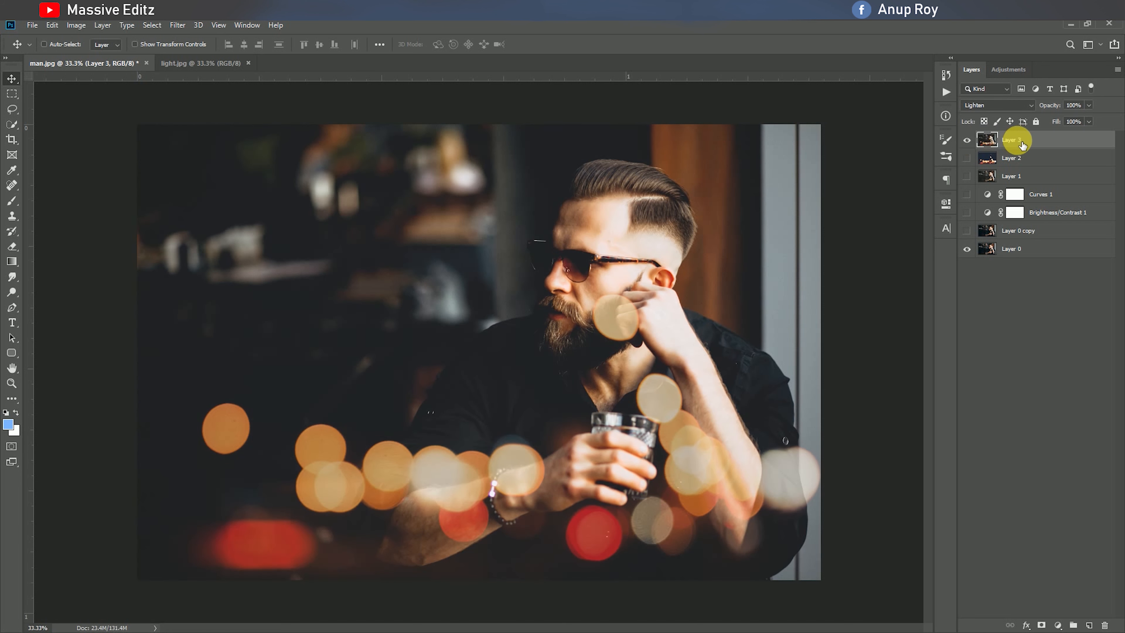
# Set Layer 3 to Normal blend mode at 50% opacity and show all the hidden layers beneath it
pyautogui.click(968, 159)
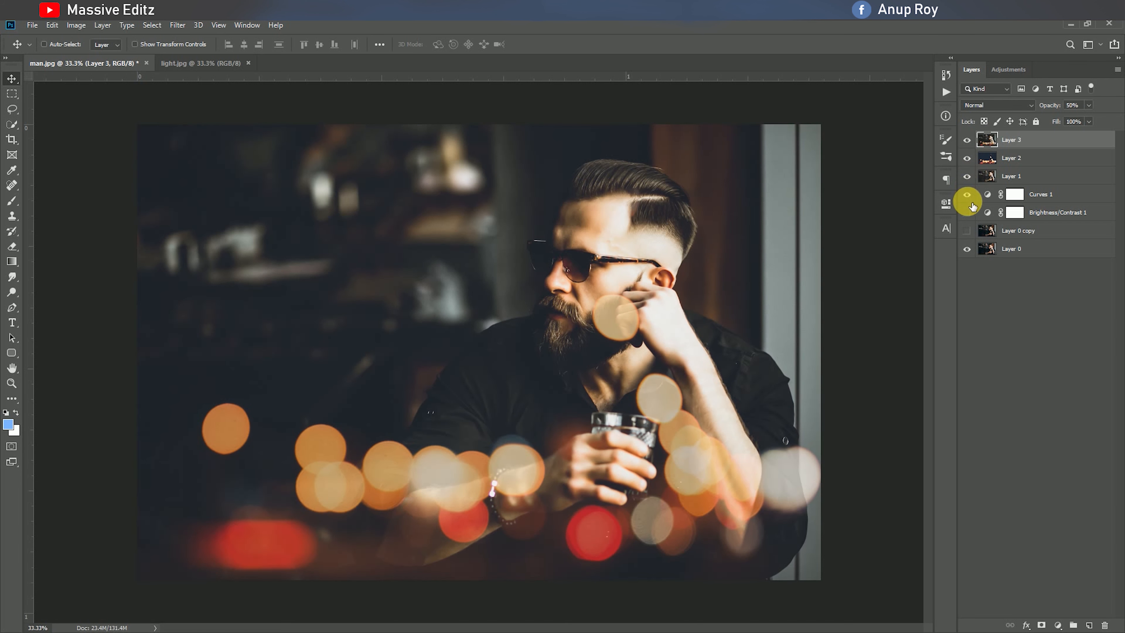
pyautogui.click(968, 212)
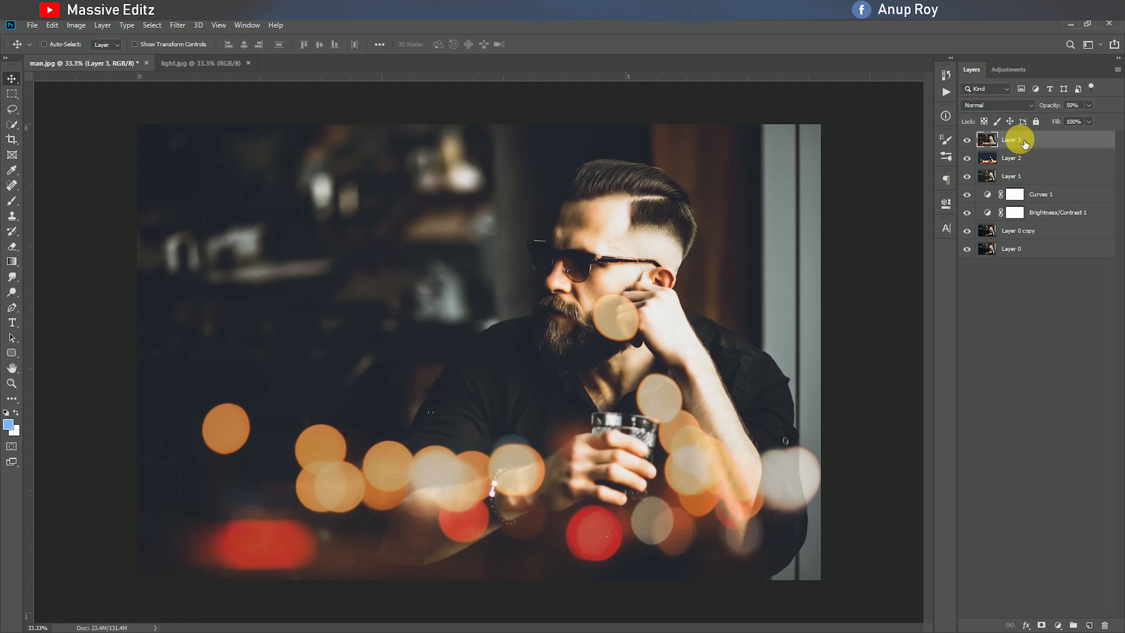
# Stamp the visible layers into a new top layer, hide the layers above Layer 0, and compare the final result with the original
pyautogui.hotkey('ctrl', 'alt', 'shift', 'e')
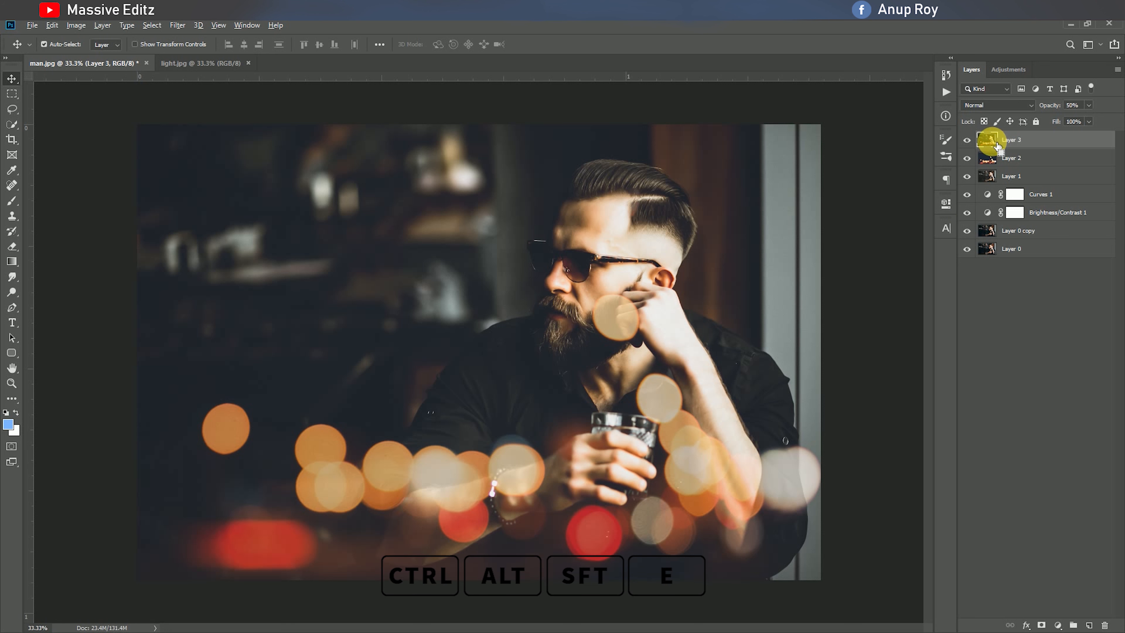
pyautogui.moveTo(966, 161); pyautogui.dragTo(965, 246)
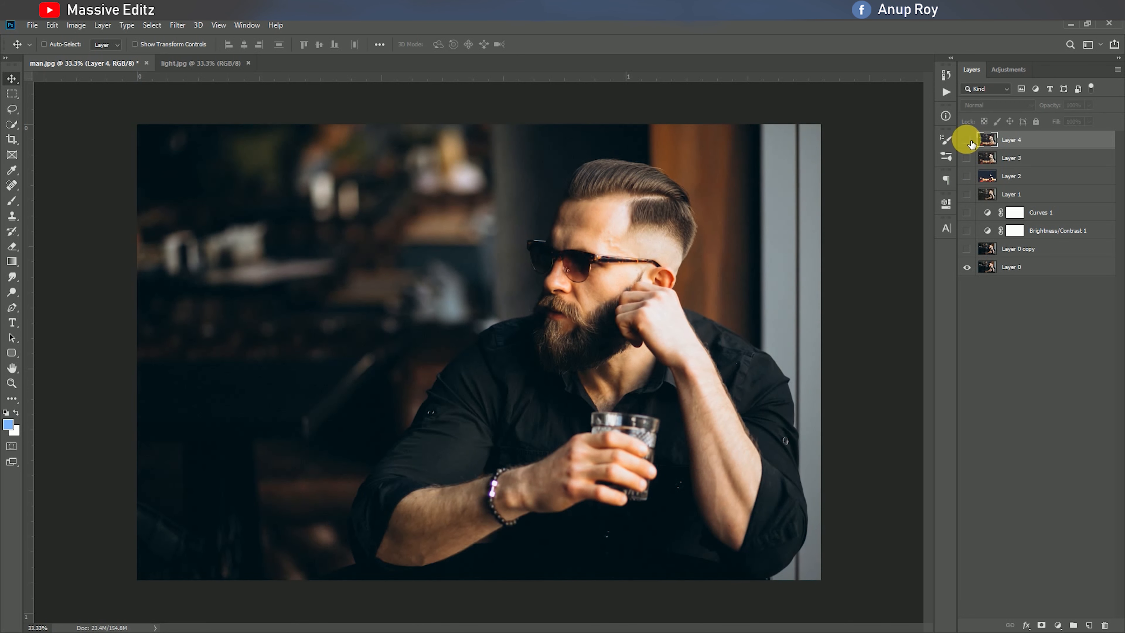
pyautogui.click(967, 140)
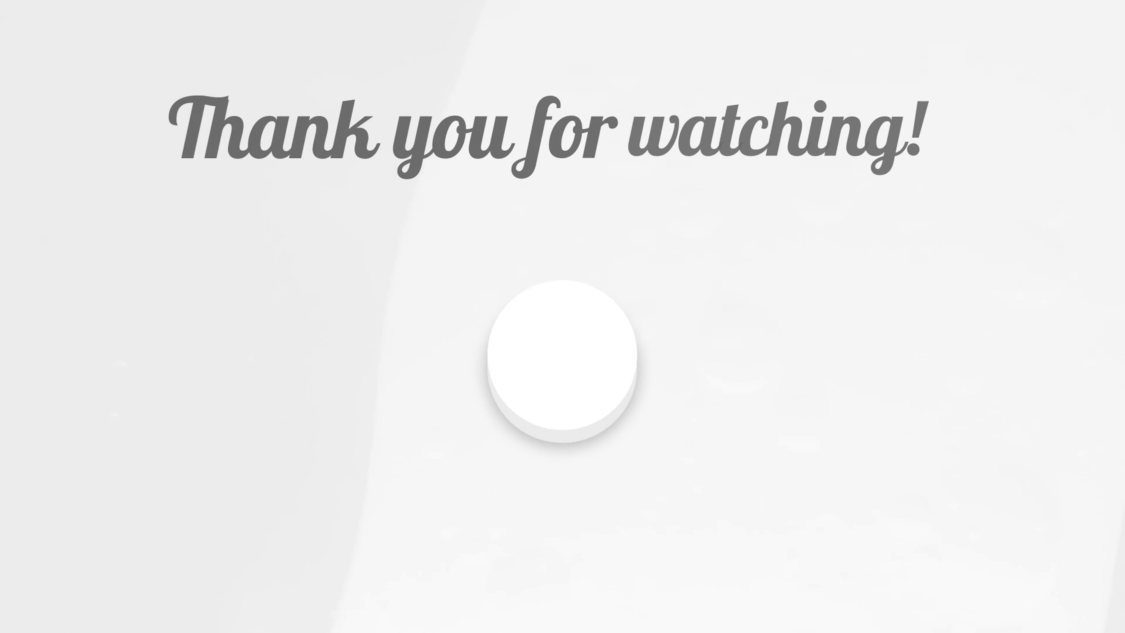